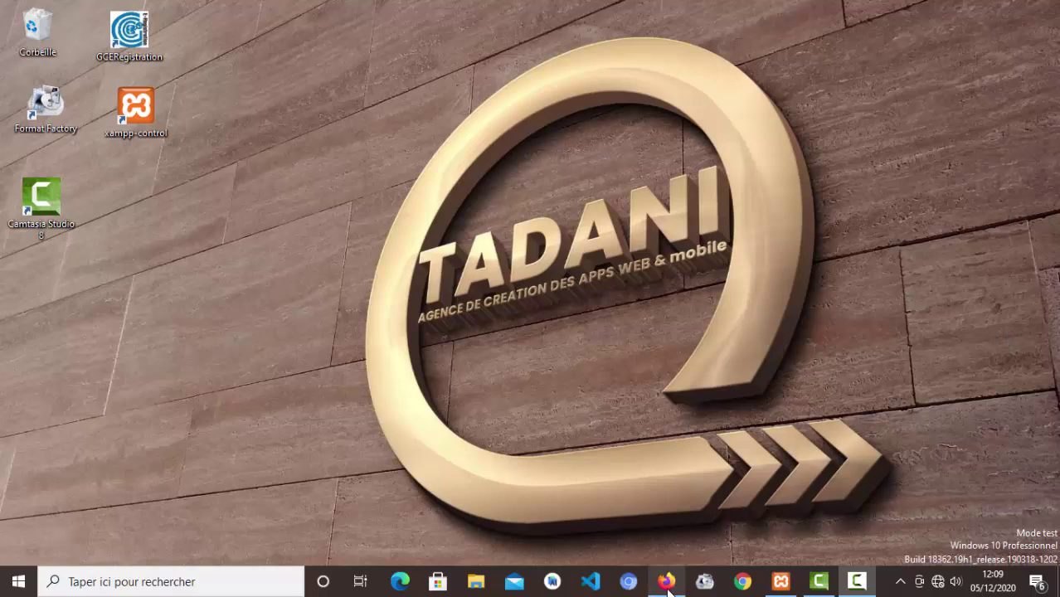
# - Restore the Firefox window that shows the SSA login page from the taskbar
pyautogui.click(670, 584)
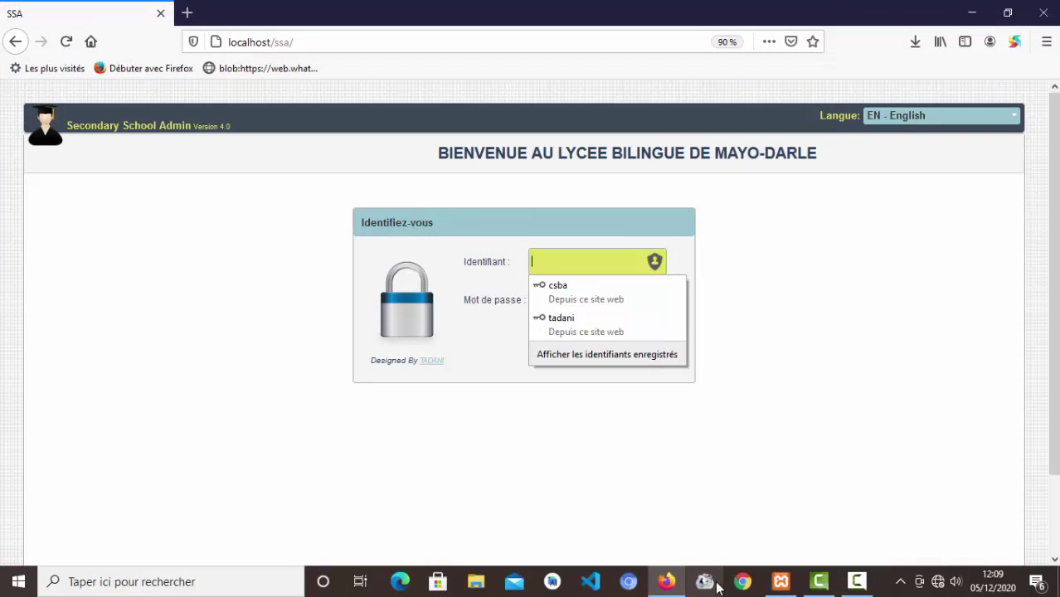
# - Sign in with the saved administrator login and open the Personnels staff module
pyautogui.click(561, 320)
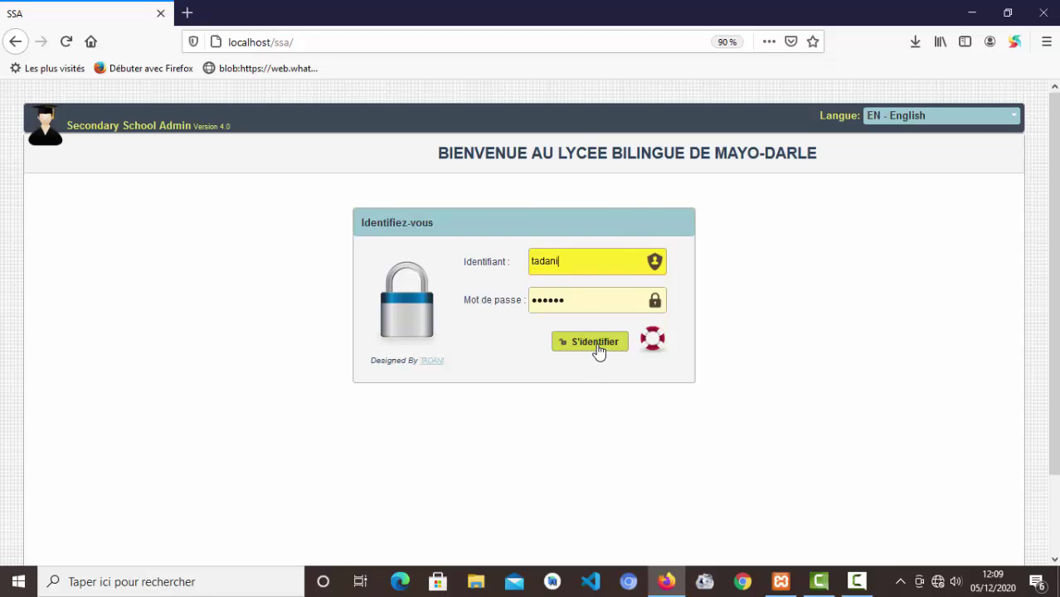
pyautogui.click(596, 344)
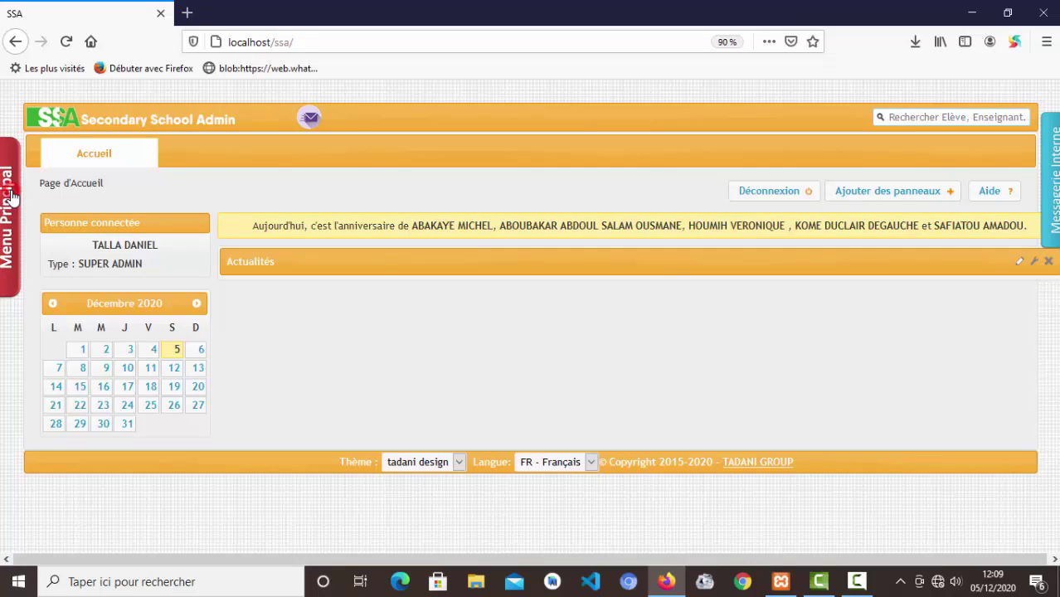
pyautogui.click(11, 195)
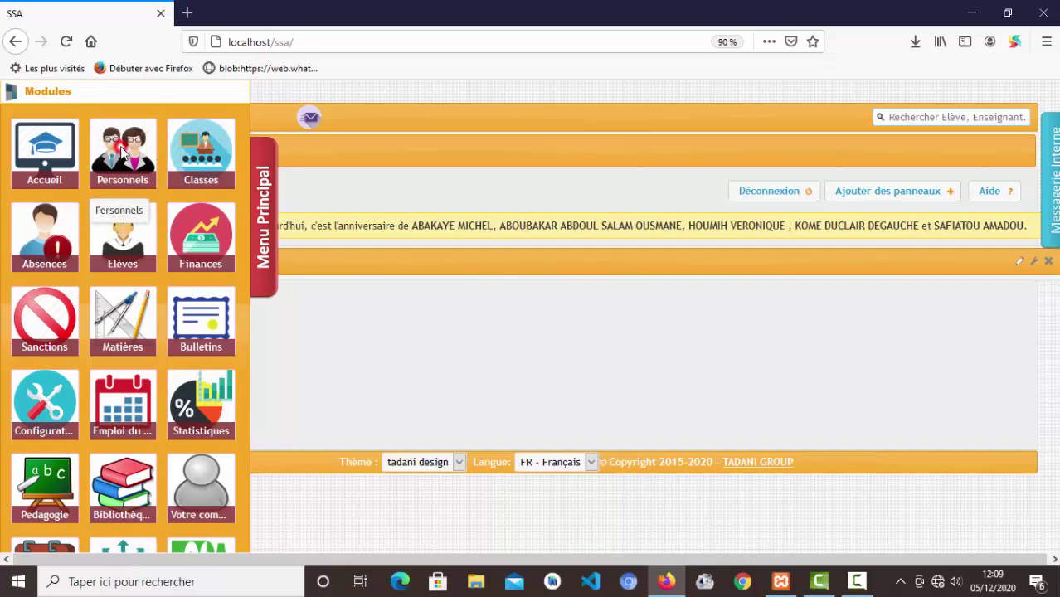
pyautogui.click(121, 147)
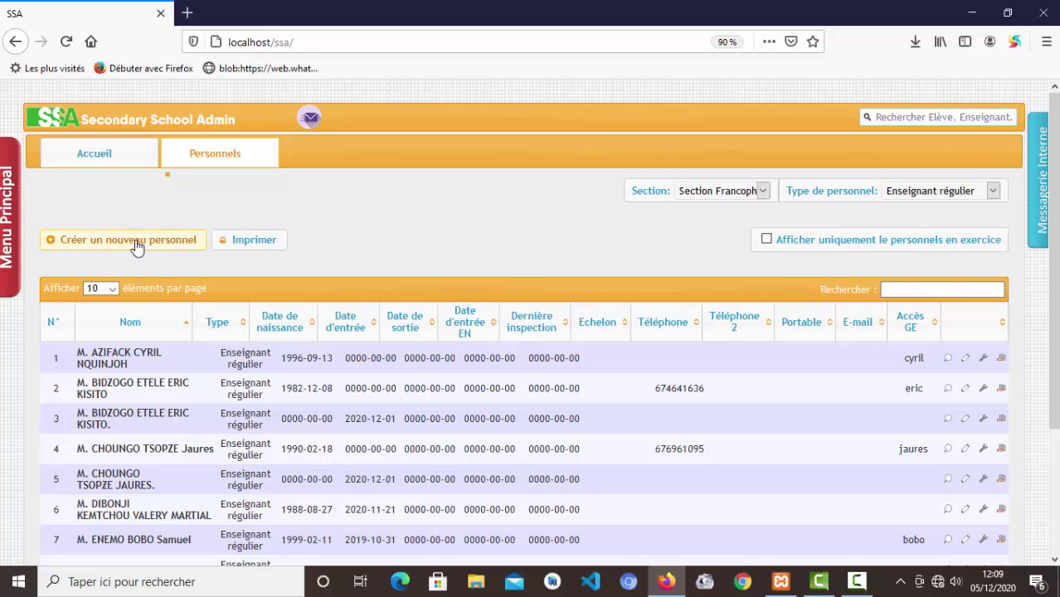
pyautogui.click(137, 241)
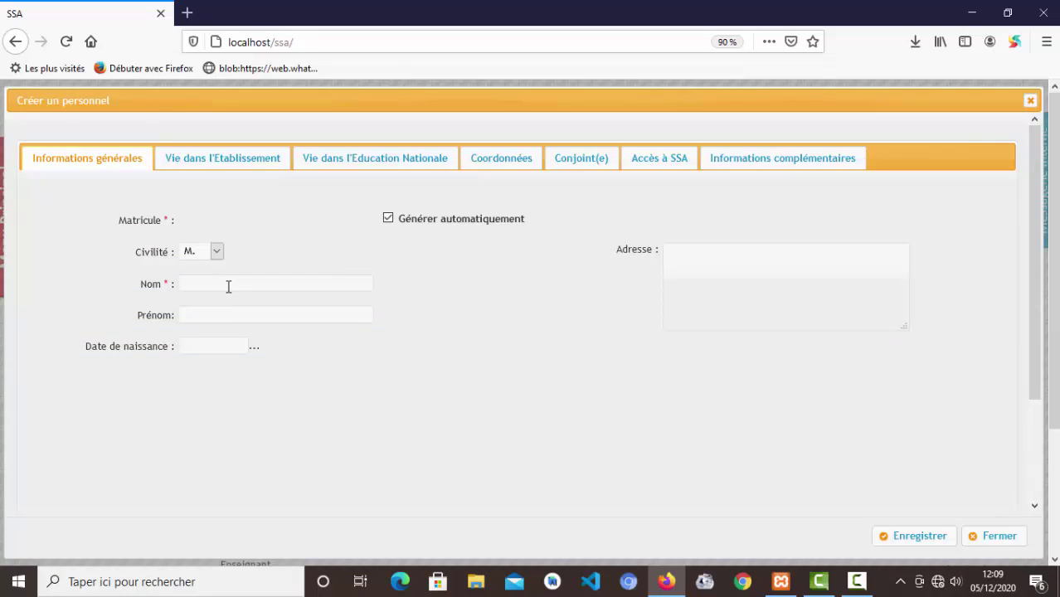
pyautogui.click(228, 286)
pyautogui.press('Tab')
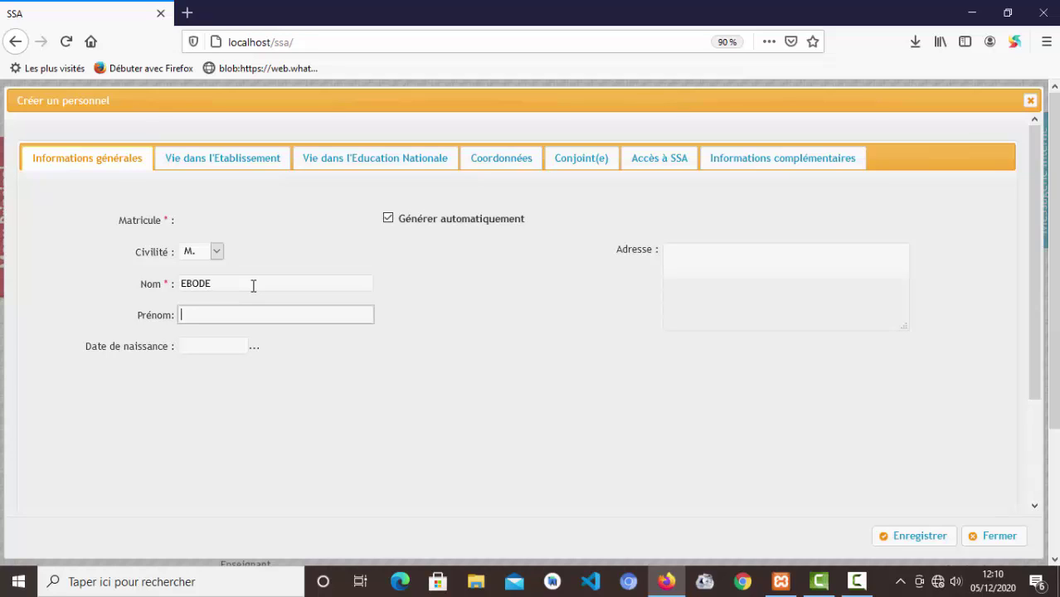
pyautogui.press('Tab')
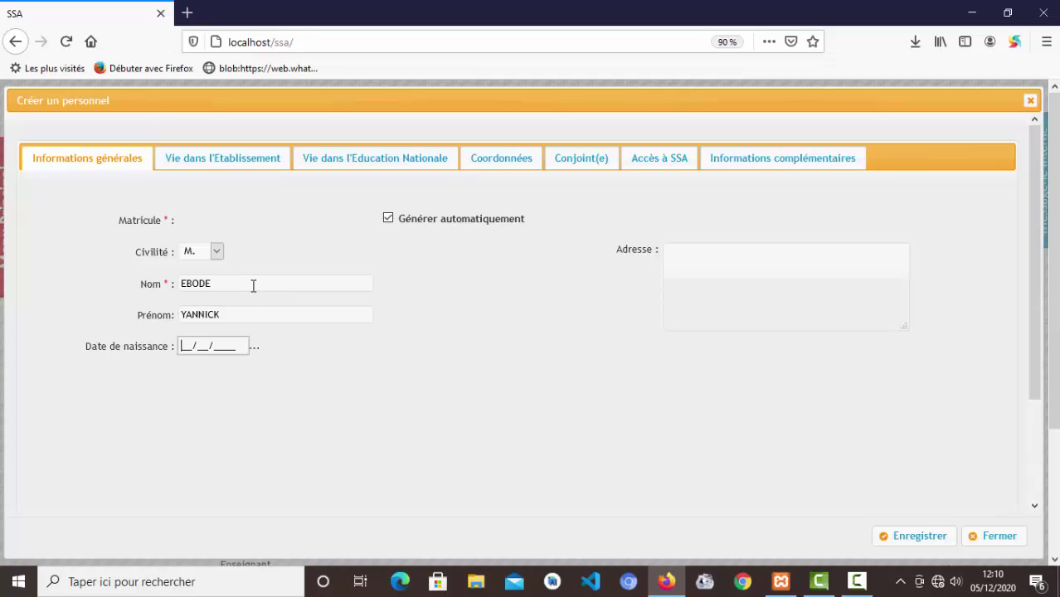
pyautogui.click(691, 267)
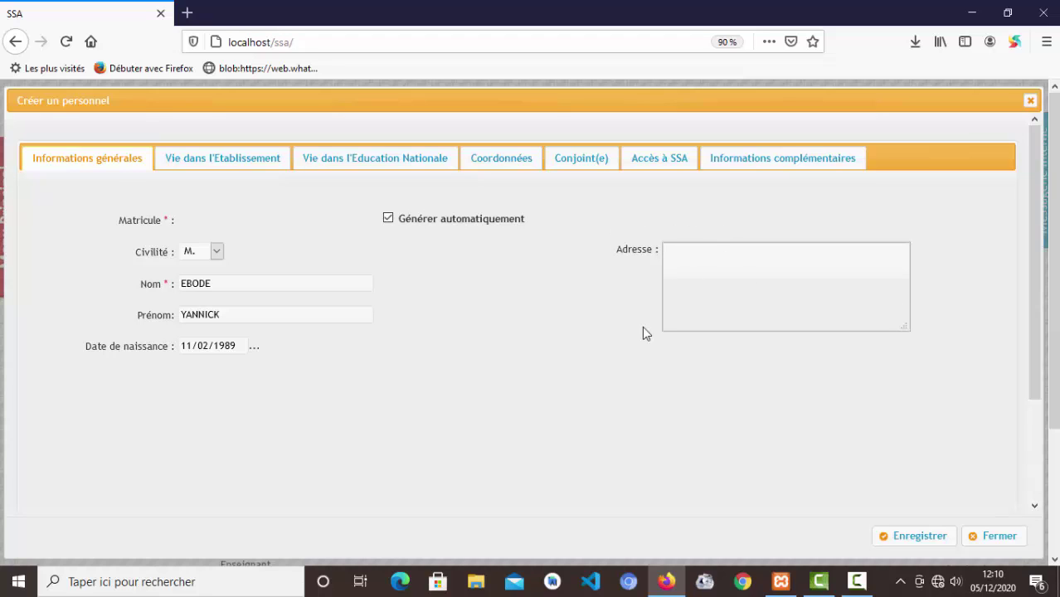
# - On Vie dans l'Etablissement, add the signature and change Catégorie Professionnelle from B to A1
pyautogui.click(237, 159)
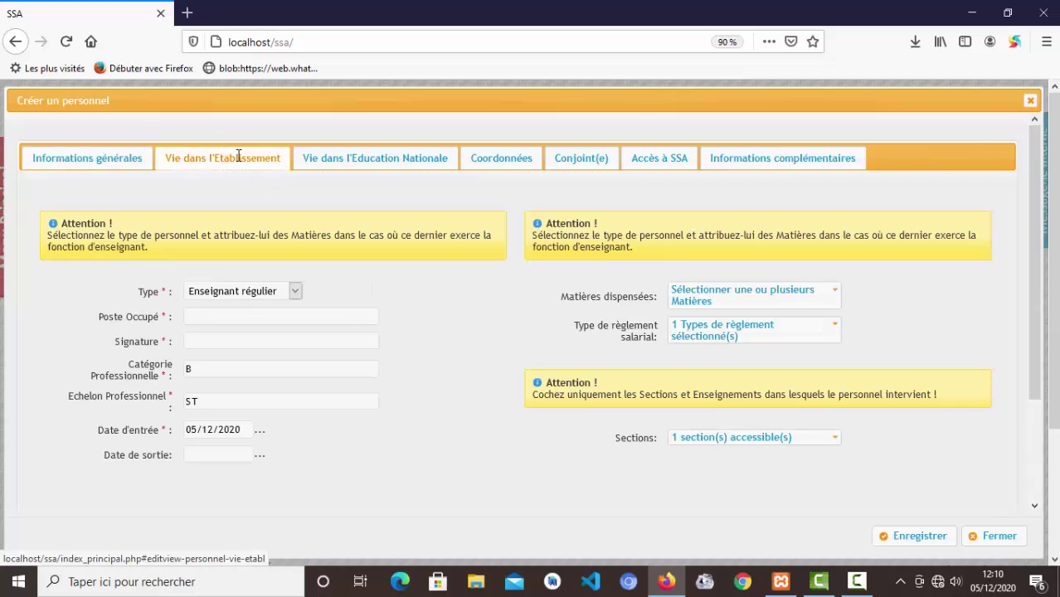
pyautogui.click(253, 292)
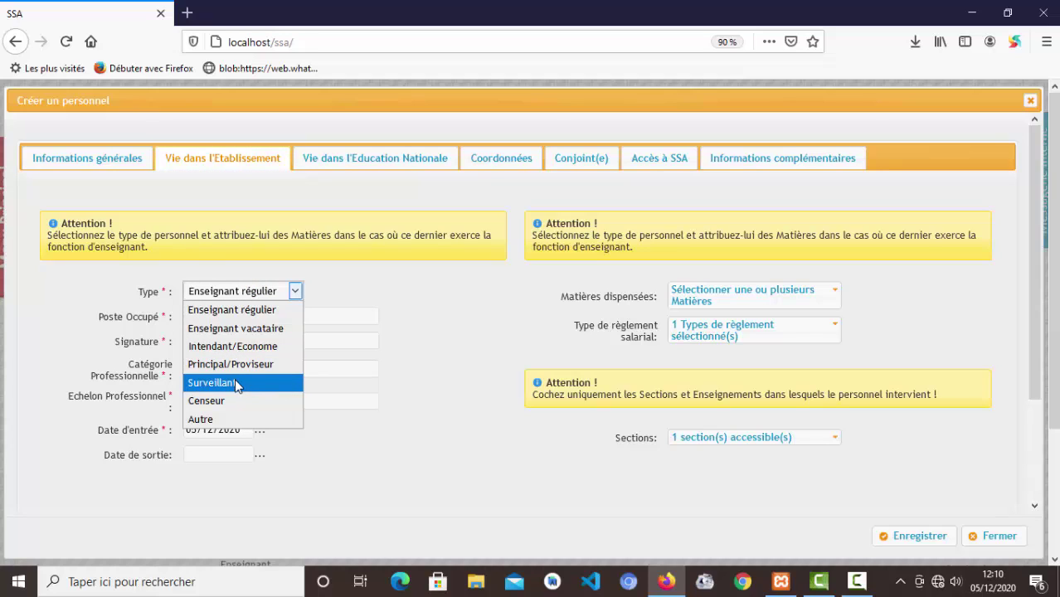
pyautogui.click(369, 291)
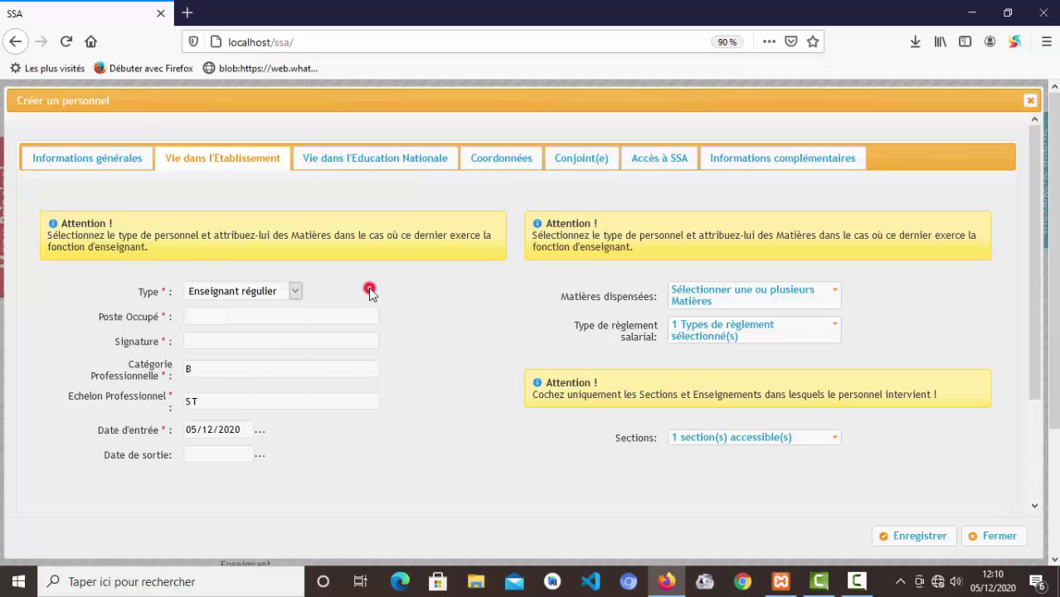
pyautogui.click(218, 318)
pyautogui.click(215, 342)
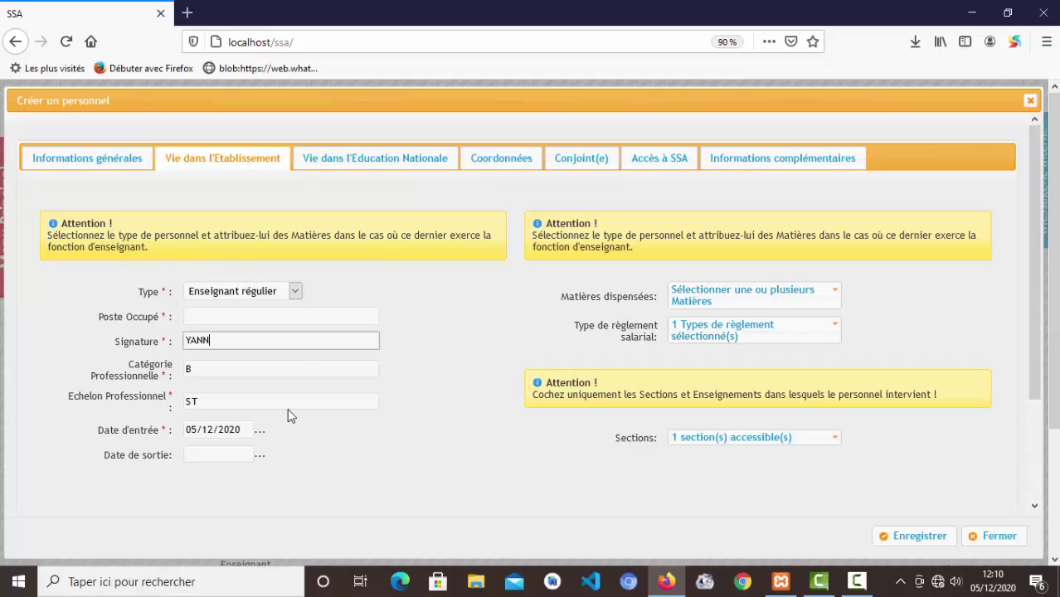
pyautogui.doubleClick(218, 370)
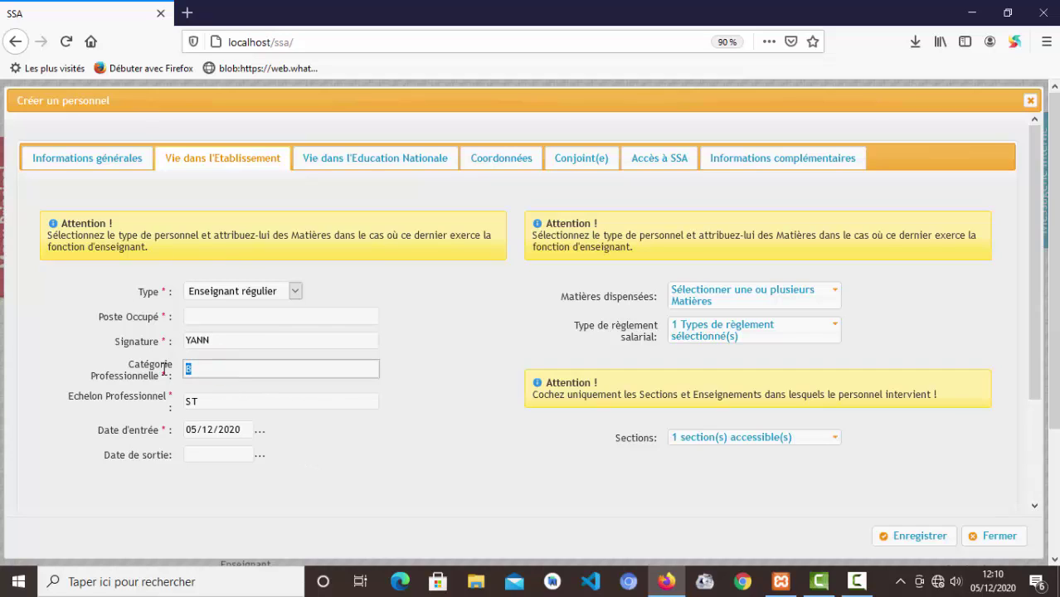
pyautogui.write('Q1')
pyautogui.press('BackSpace')
pyautogui.write('1')
pyautogui.click(204, 401)
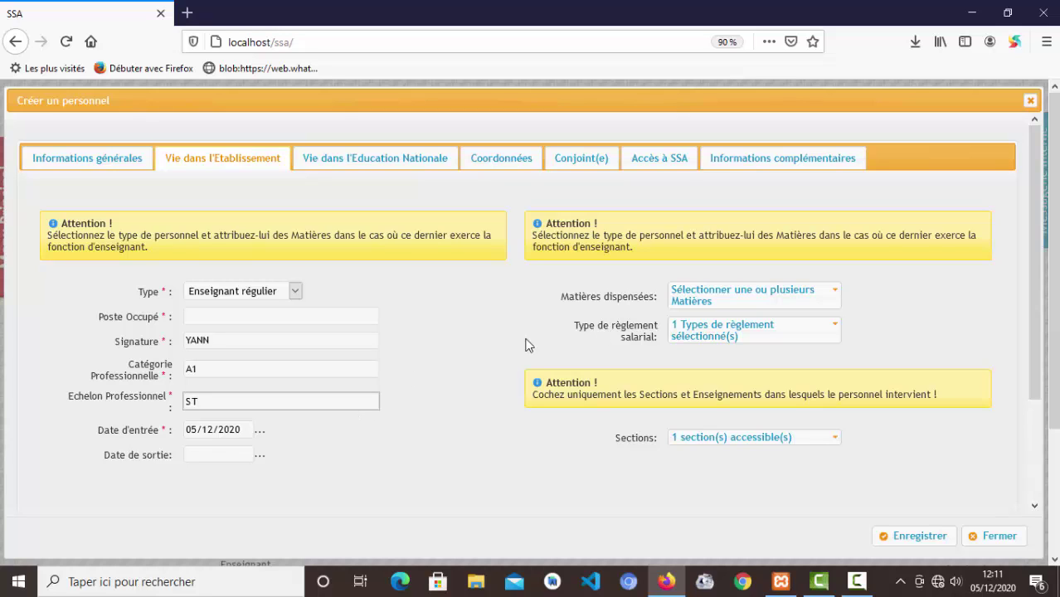
pyautogui.click(723, 301)
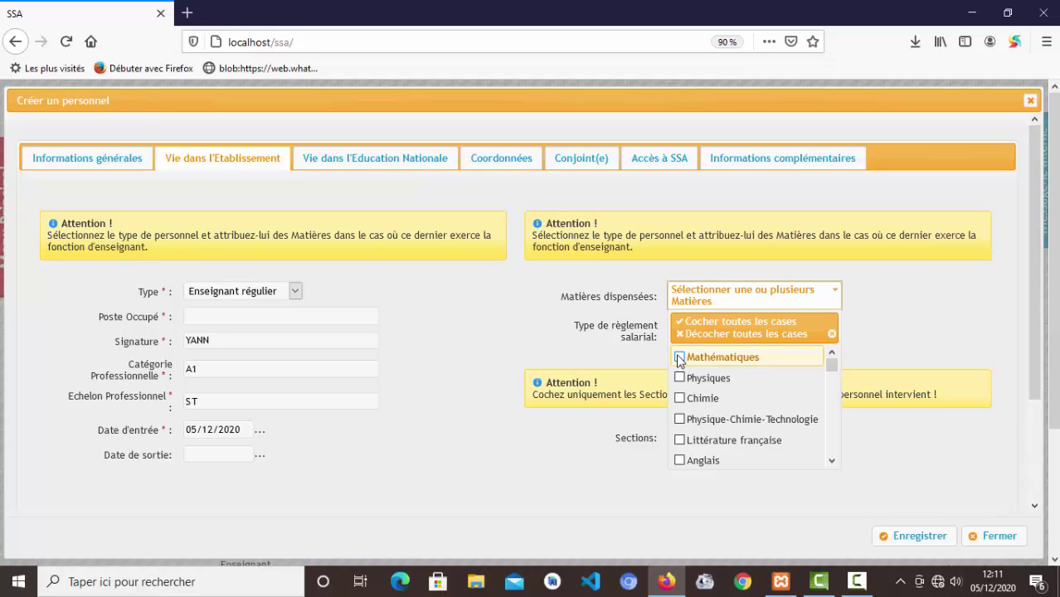
# - Keep the Mensuel payment type and tick both Anglophone and Francophone in Sections
pyautogui.click(728, 292)
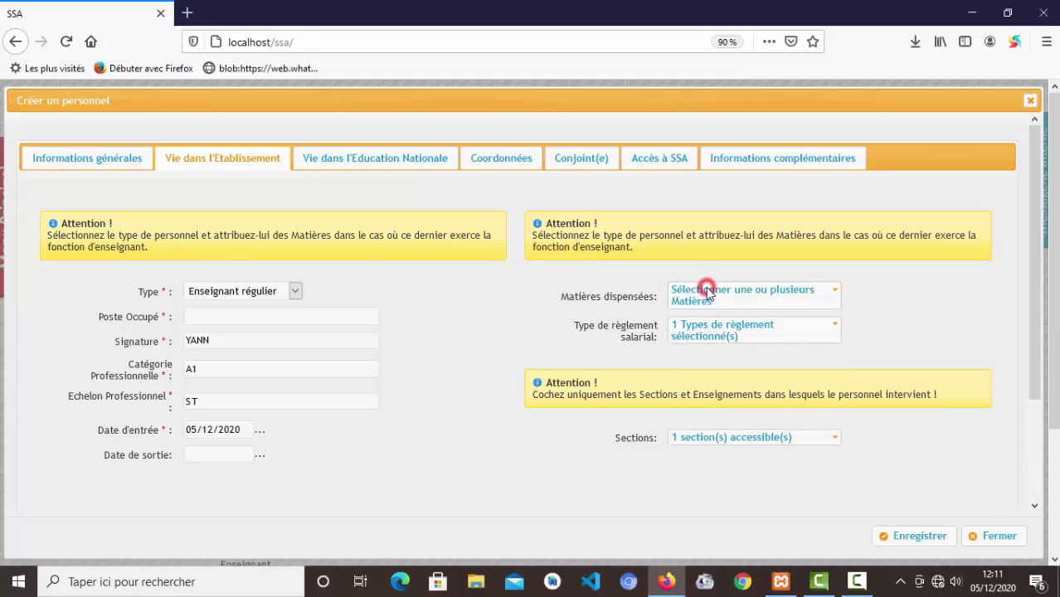
pyautogui.click(715, 330)
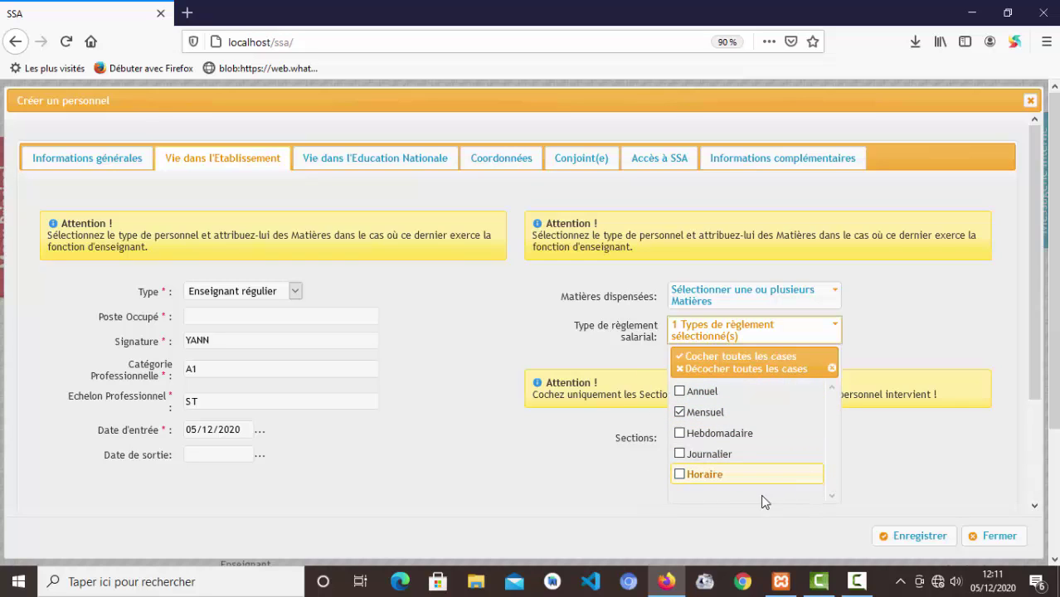
pyautogui.click(857, 330)
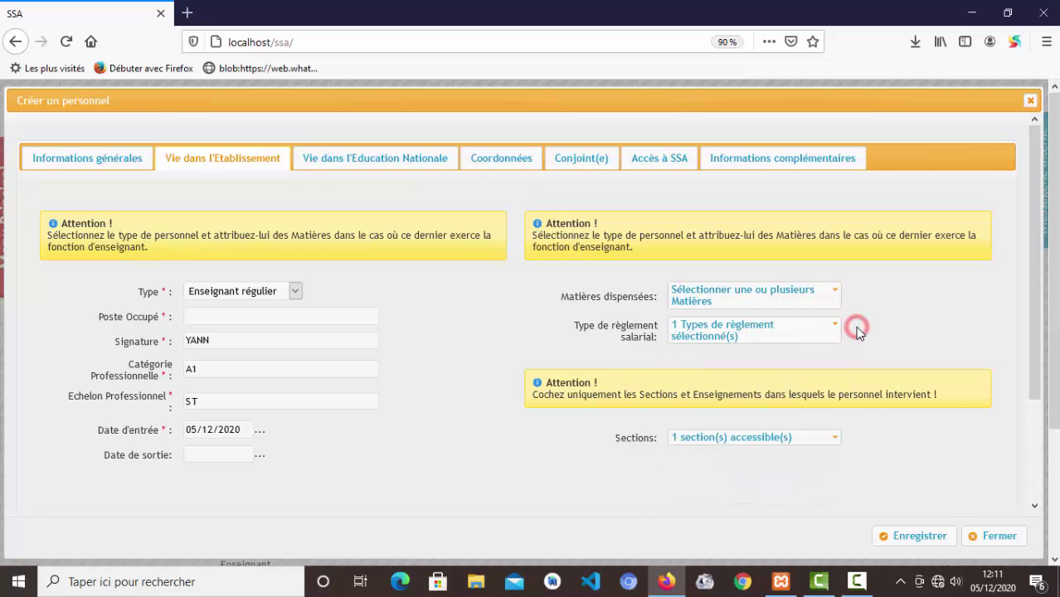
pyautogui.click(767, 437)
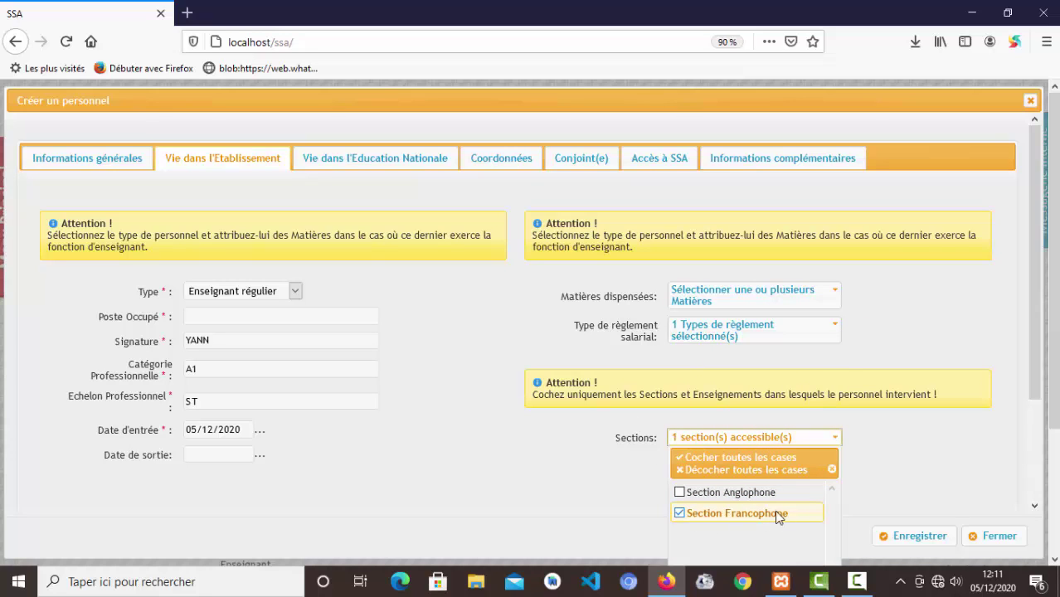
pyautogui.click(736, 495)
pyautogui.click(680, 513)
pyautogui.click(680, 513)
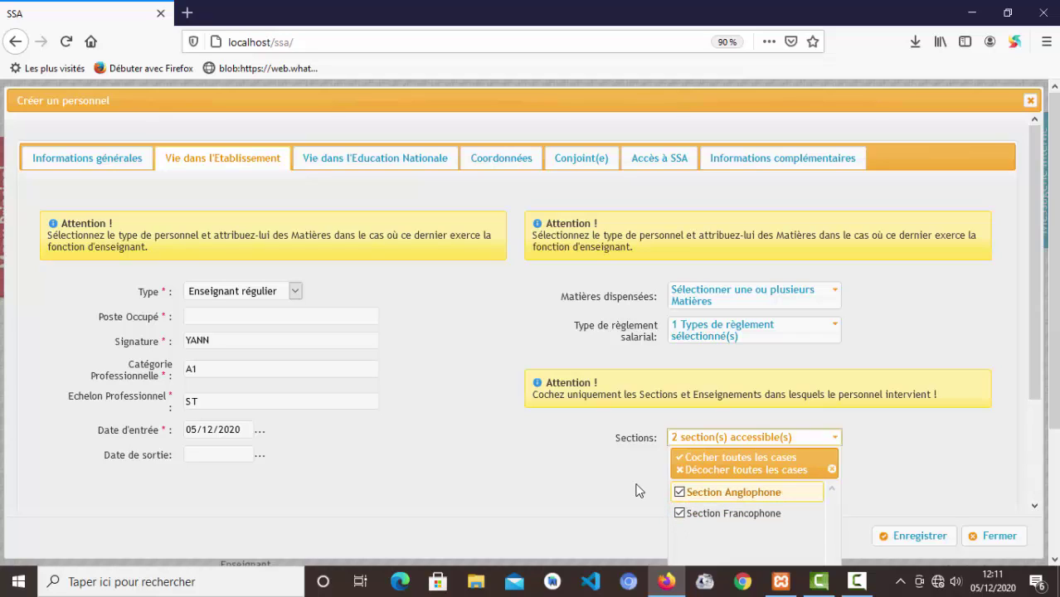
pyautogui.click(606, 427)
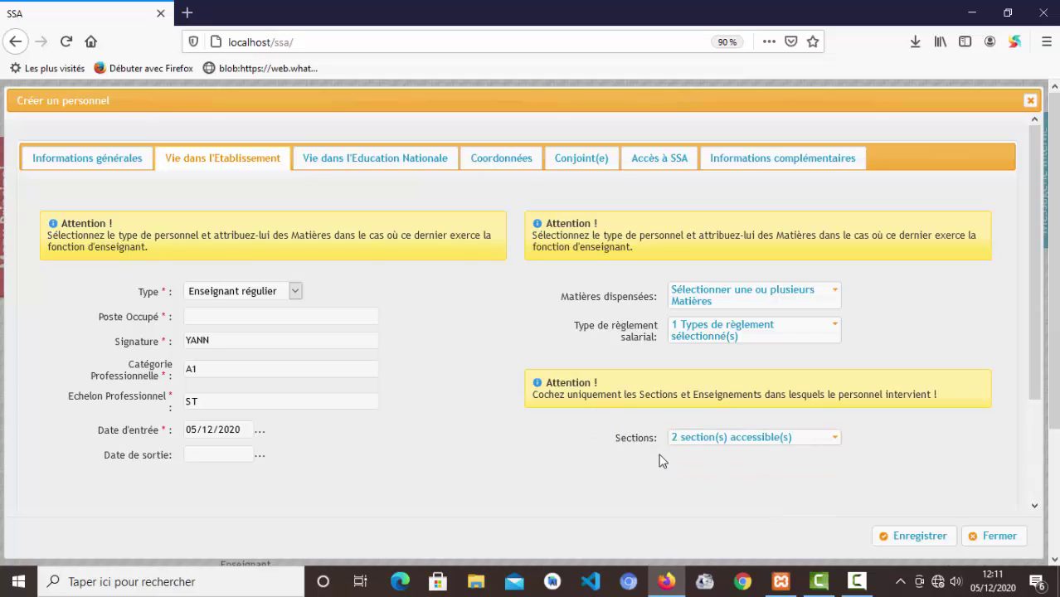
pyautogui.click(360, 161)
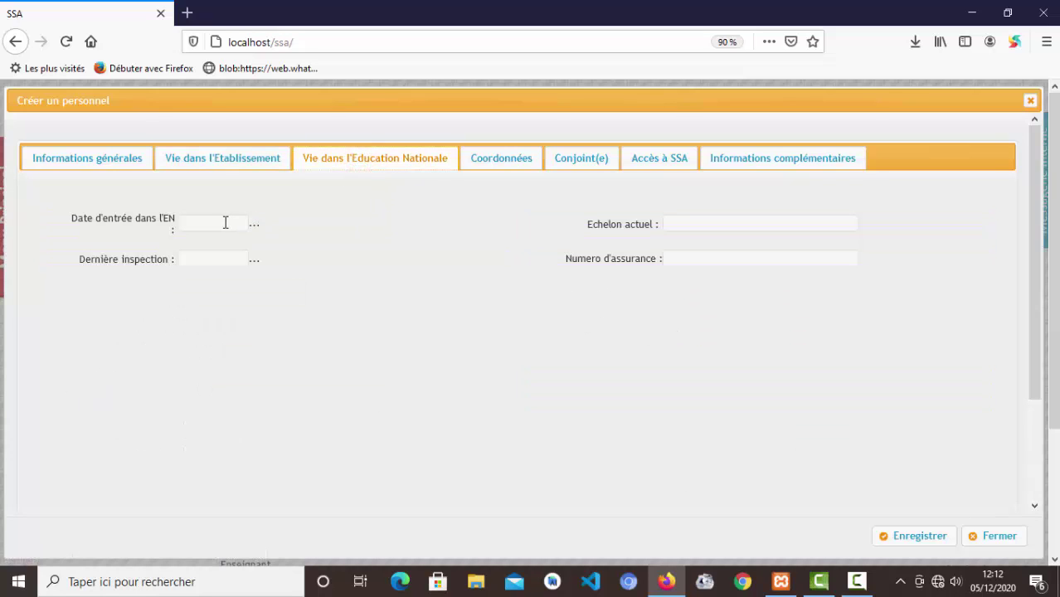
# - Go through the national education fields, leaving them empty
pyautogui.click(223, 222)
pyautogui.click(238, 260)
pyautogui.click(717, 223)
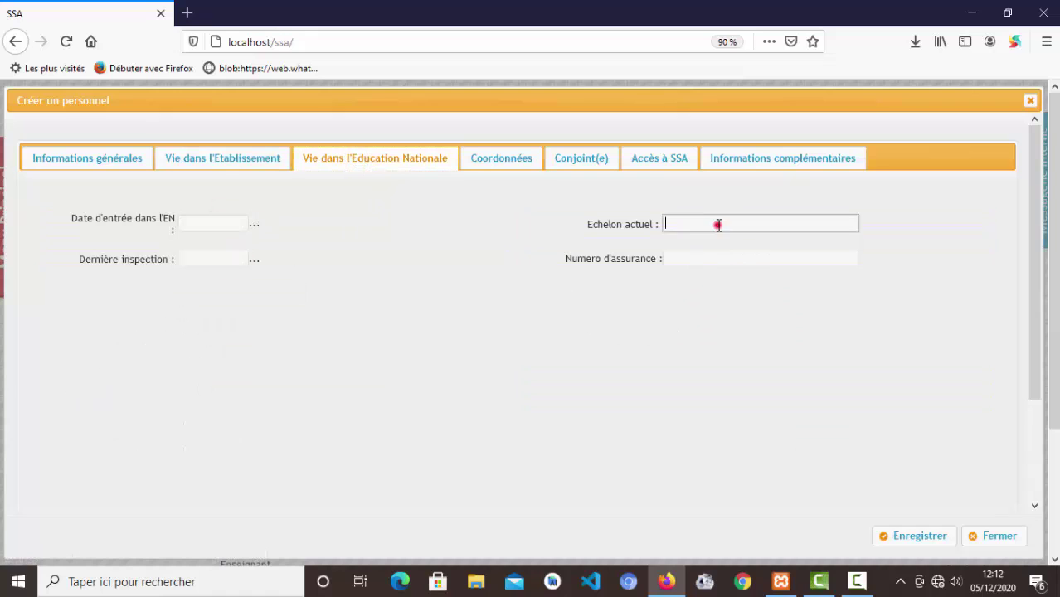
pyautogui.click(720, 261)
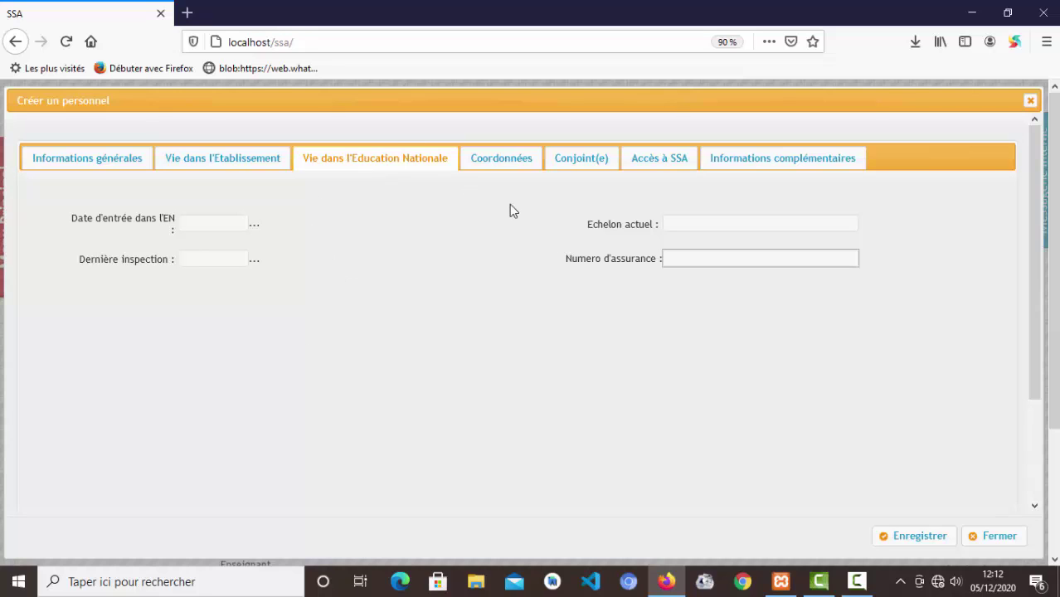
# - Enter the staff member's telephone number on the Coordonnées tab
pyautogui.click(505, 162)
pyautogui.click(231, 219)
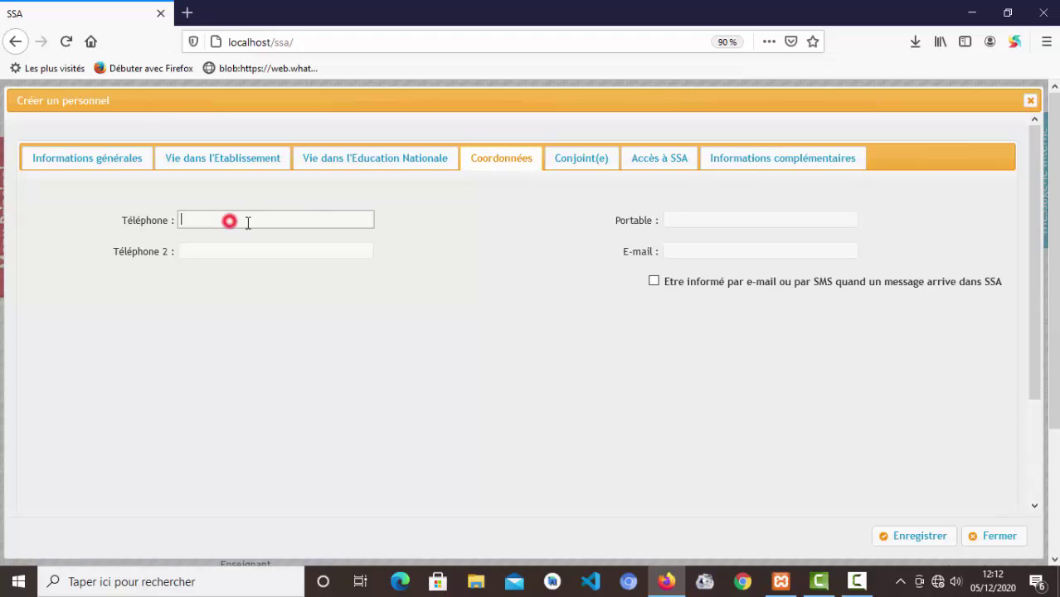
pyautogui.click(286, 249)
pyautogui.click(720, 224)
pyautogui.click(710, 250)
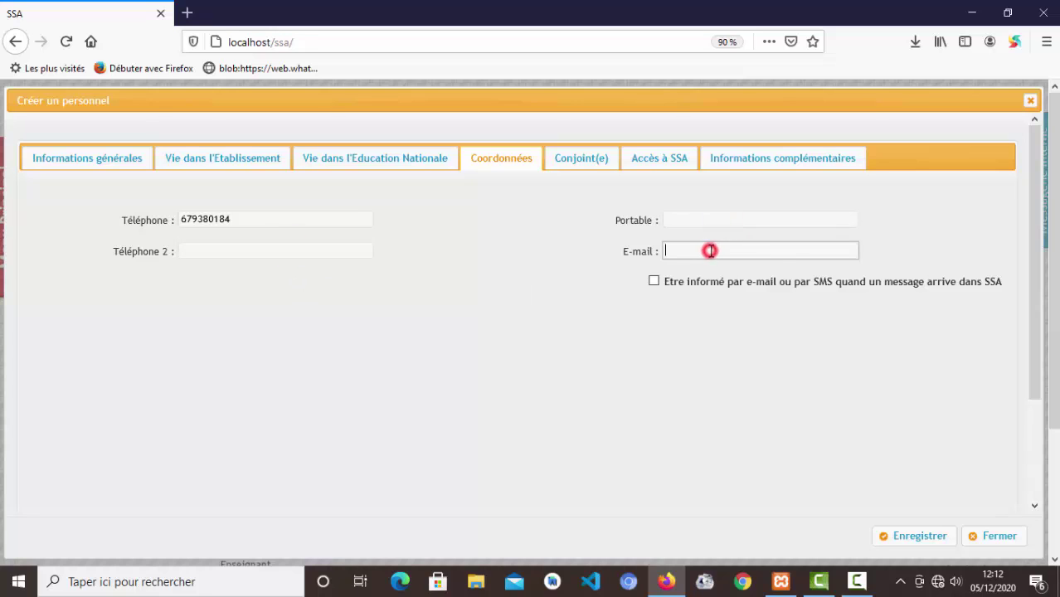
pyautogui.click(710, 221)
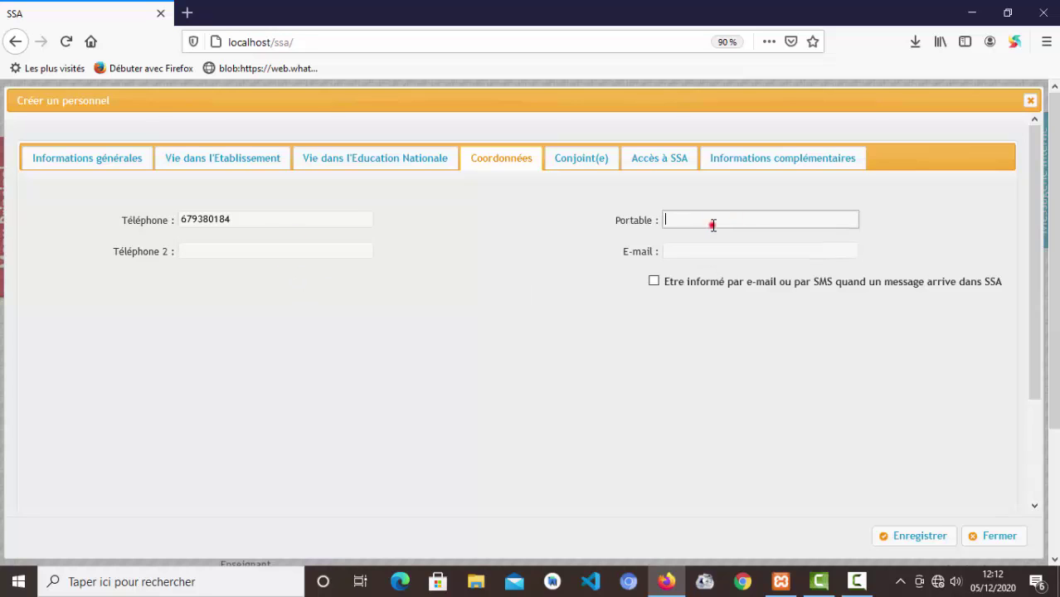
pyautogui.click(589, 166)
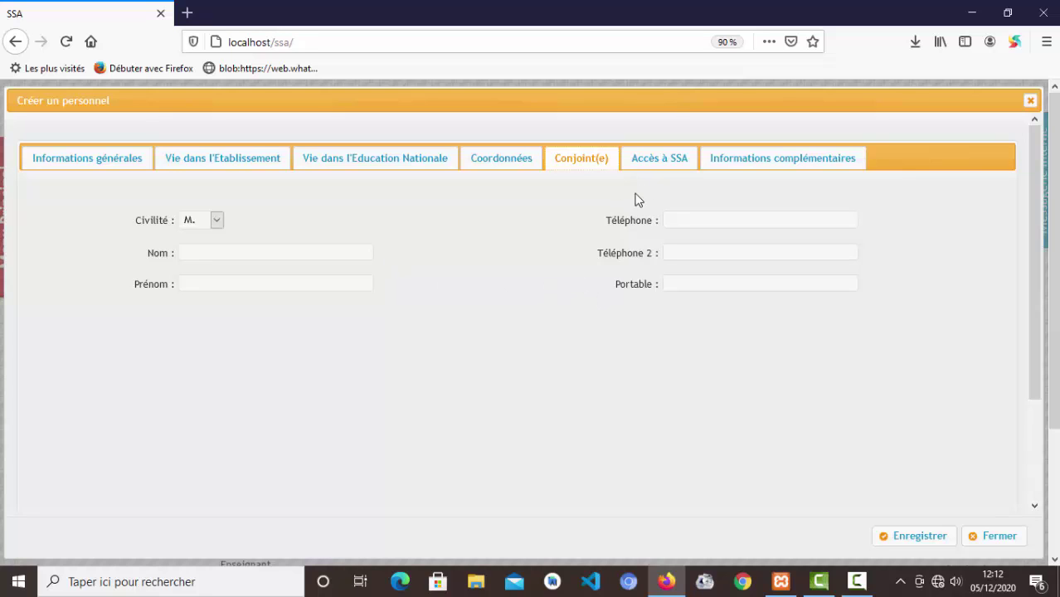
# - Enter an available login identifier and a password on the Accès à SSA tab
pyautogui.click(682, 160)
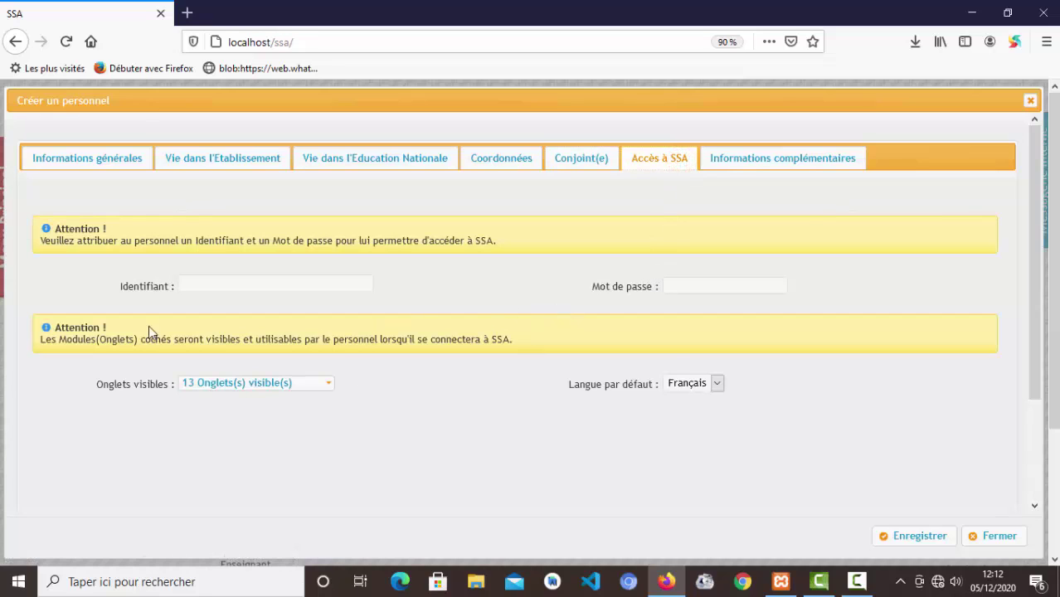
pyautogui.click(221, 289)
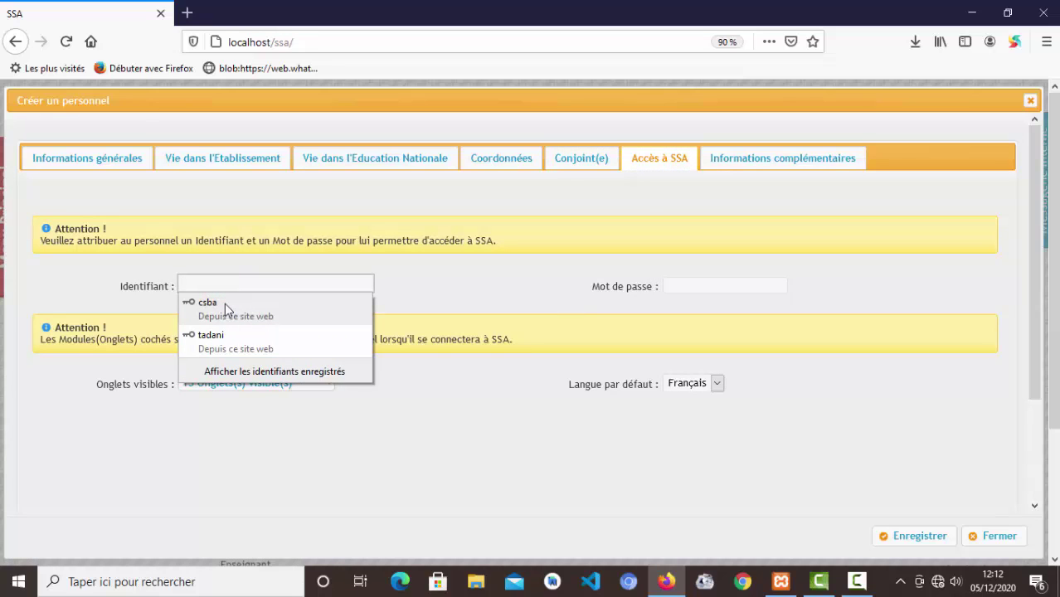
pyautogui.write('yannick')
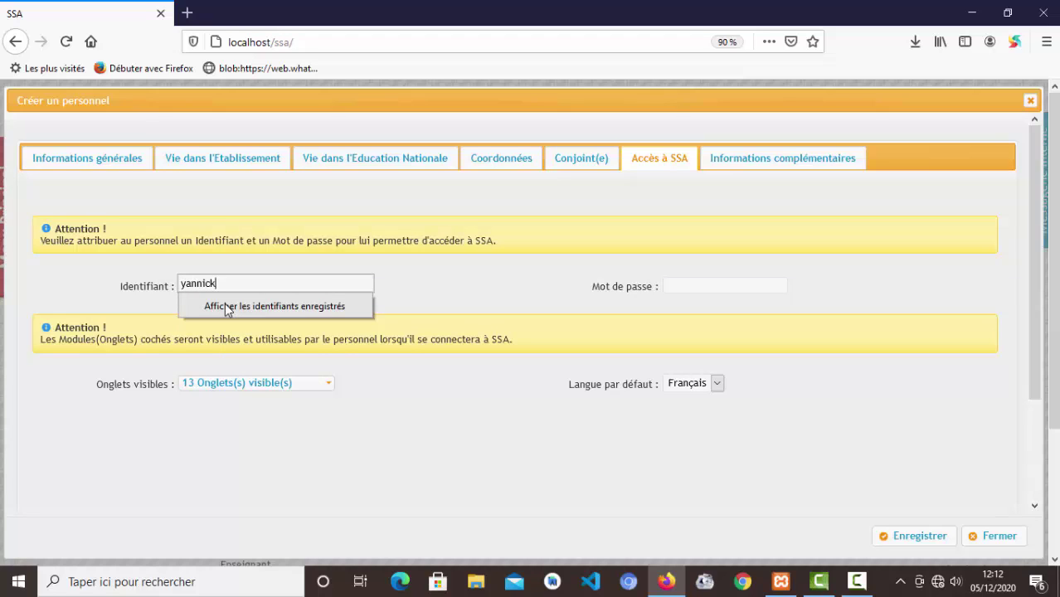
pyautogui.press('Tab')
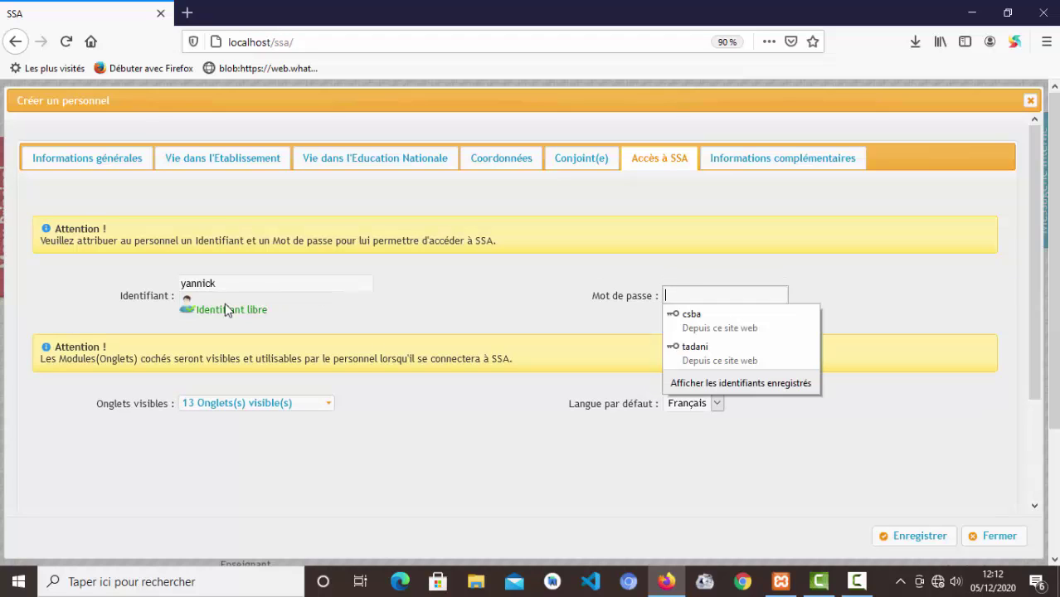
pyautogui.write('ya••••')
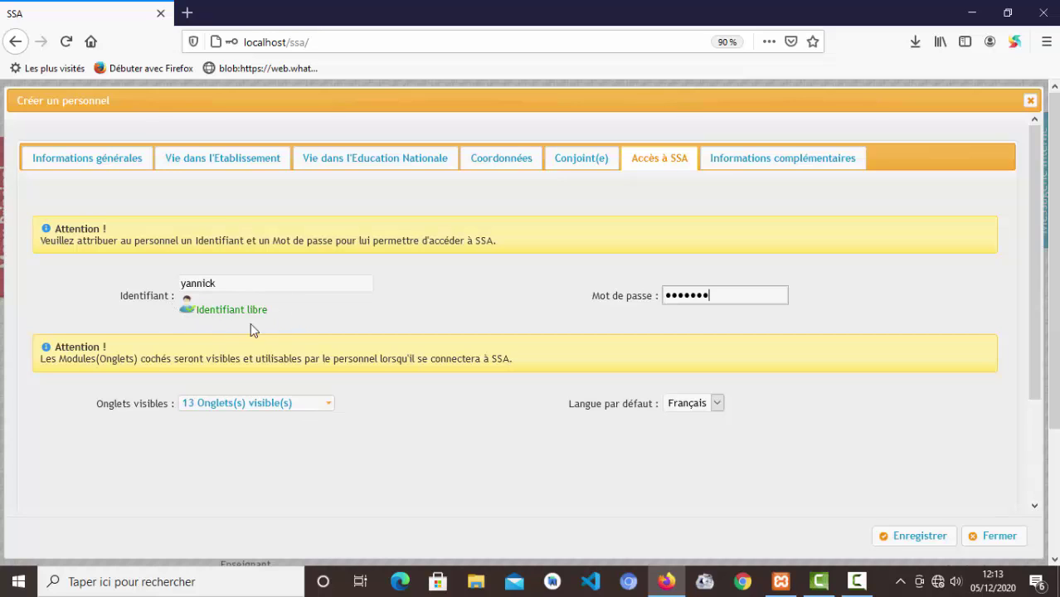
# - Review the Onglets visibles list, keeping 13 visible modules
pyautogui.click(243, 403)
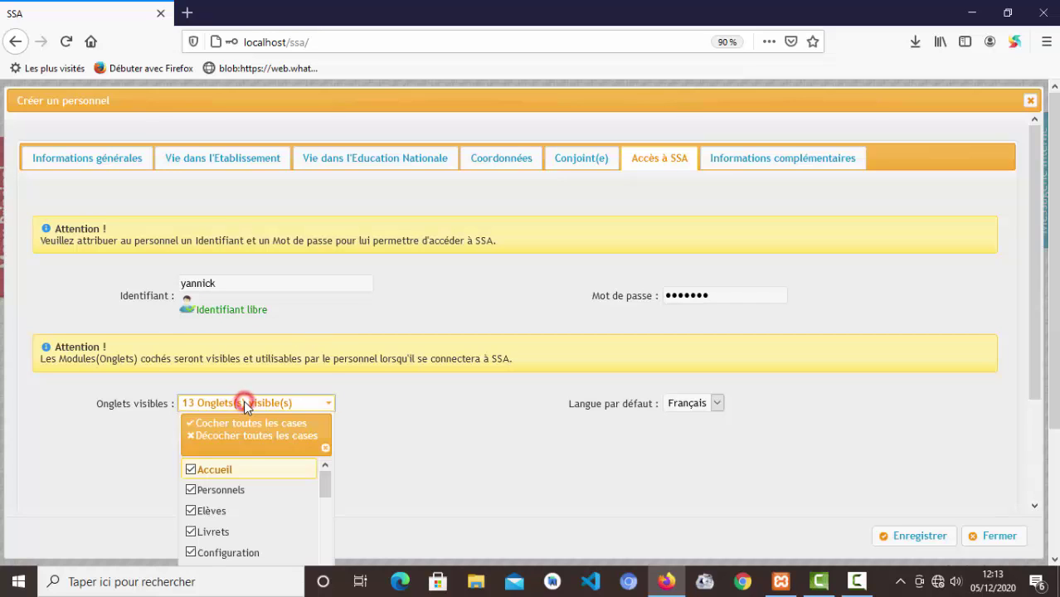
pyautogui.click(324, 484)
pyautogui.moveTo(324, 485); pyautogui.dragTo(323, 547)
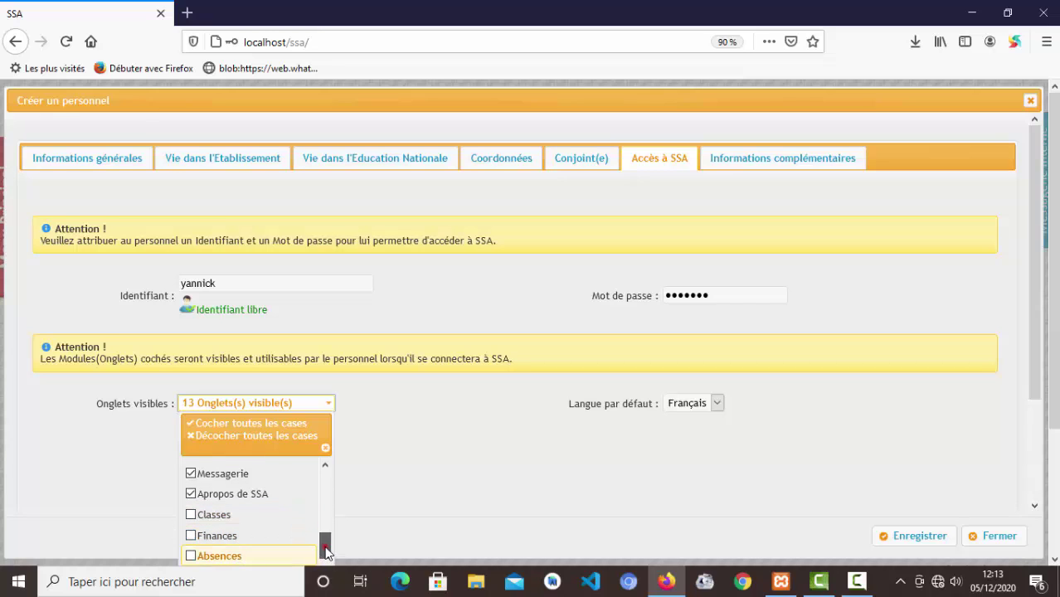
pyautogui.moveTo(326, 554); pyautogui.dragTo(325, 558)
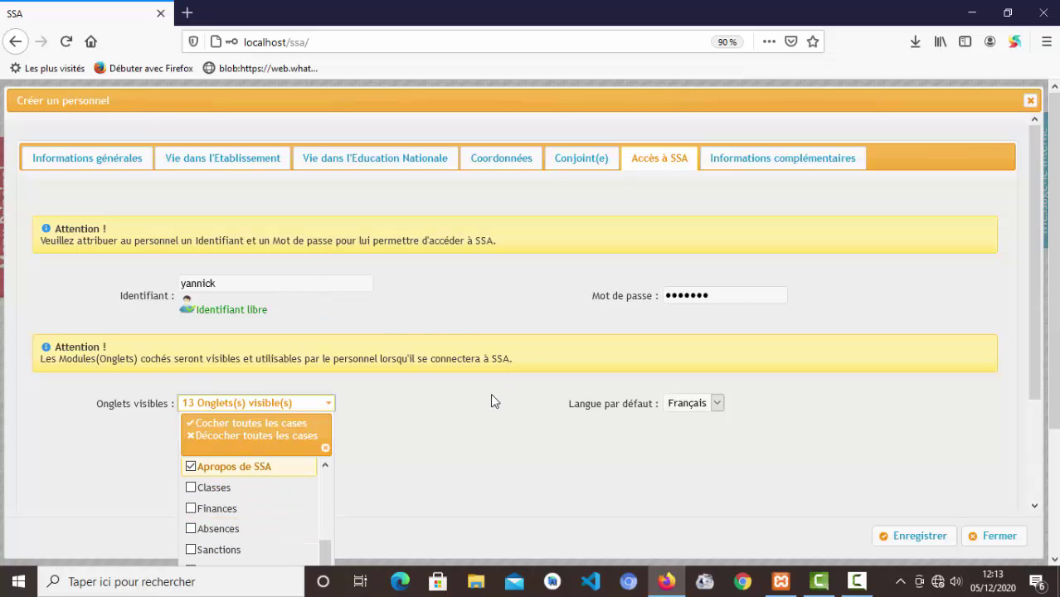
pyautogui.click(485, 307)
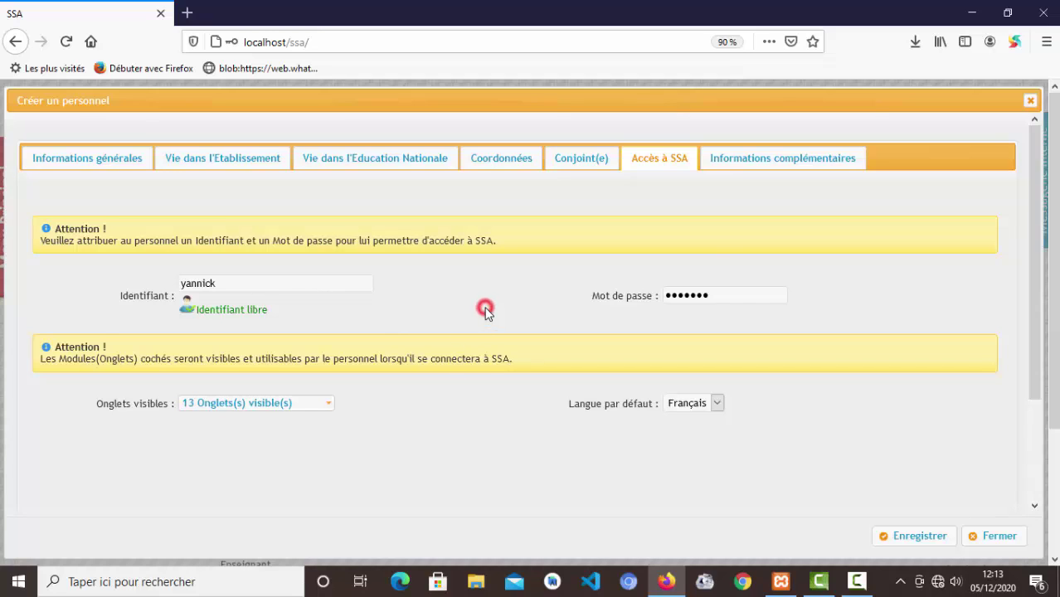
# - Look over the Informations complémentaires, Accès à SSA and Coordonnées tabs, returning to Informations générales
pyautogui.click(742, 164)
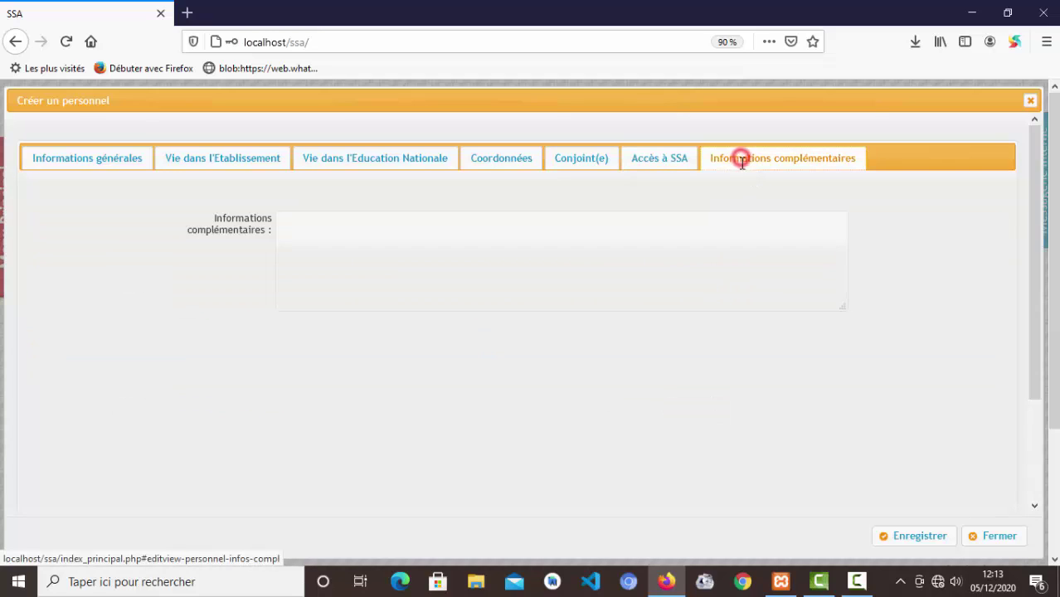
pyautogui.click(475, 242)
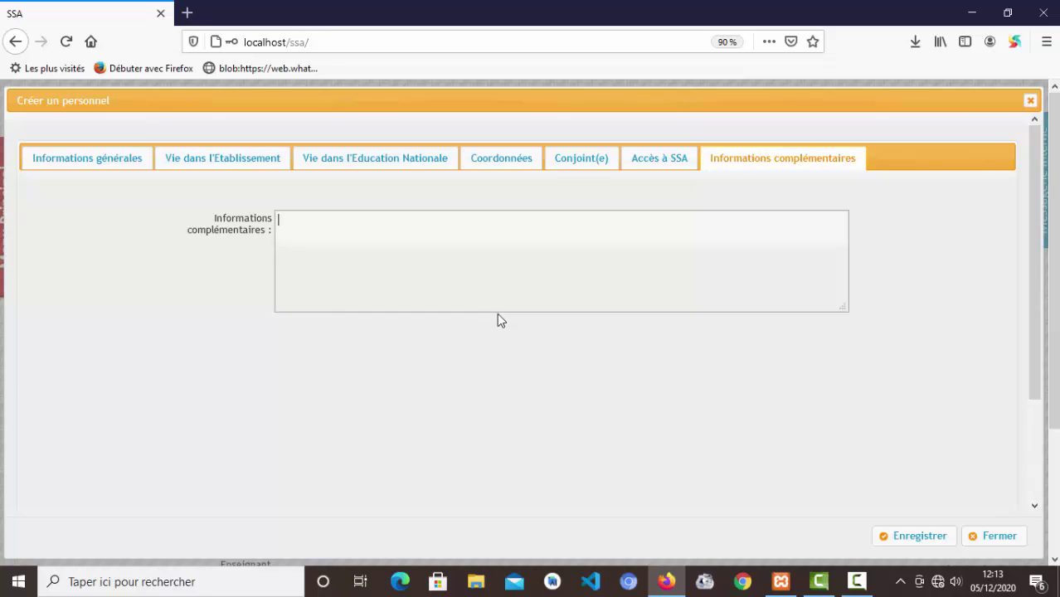
pyautogui.click(657, 162)
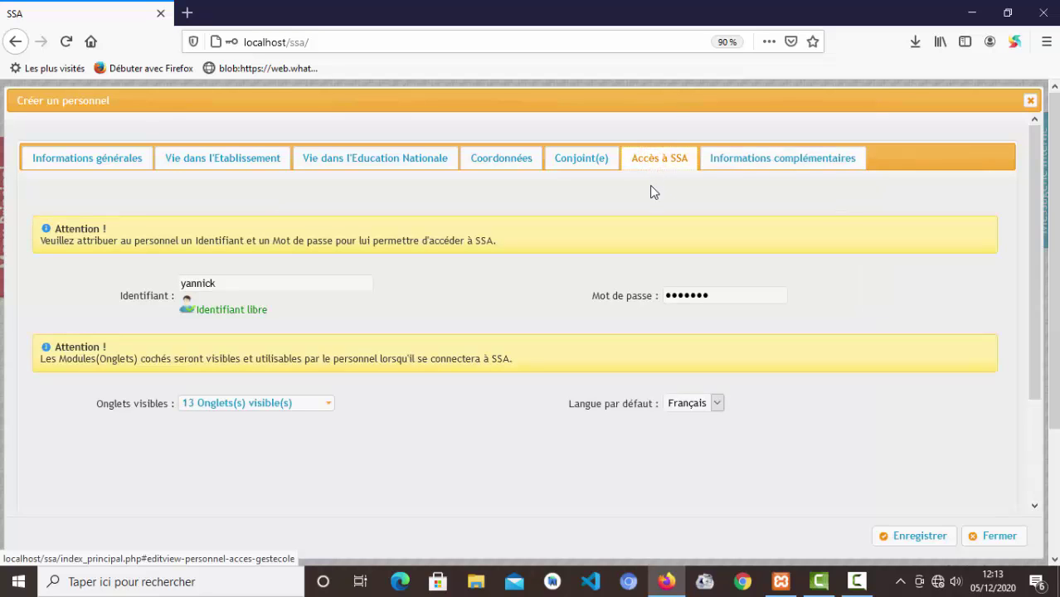
pyautogui.click(503, 166)
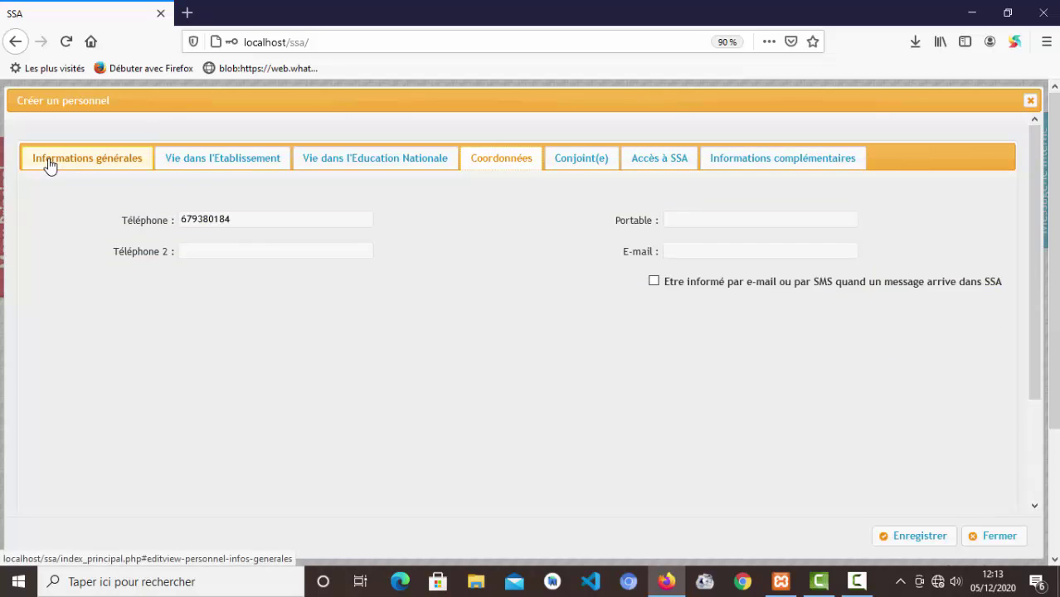
pyautogui.click(90, 162)
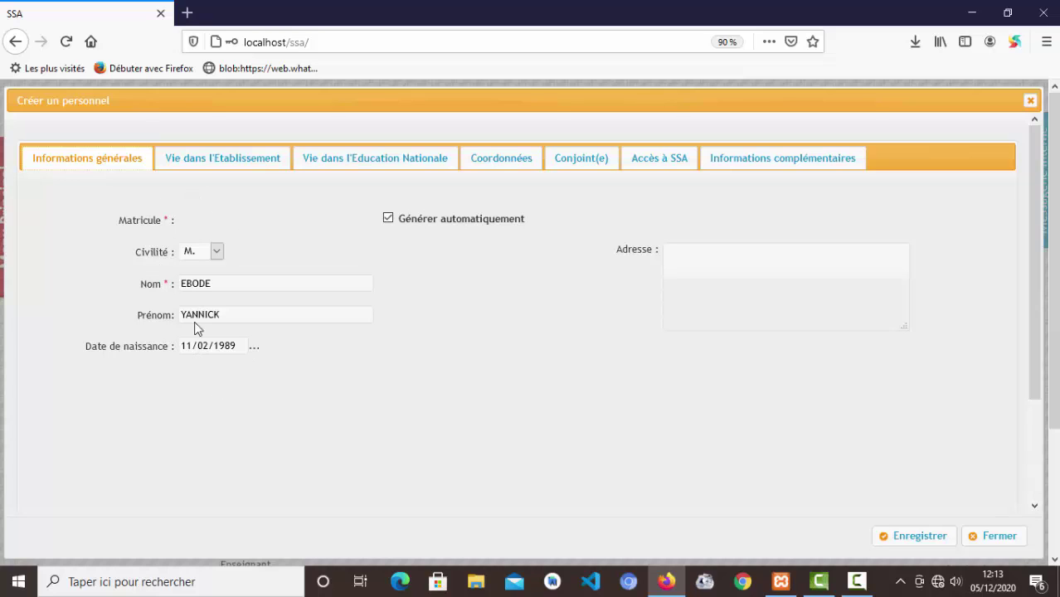
# - Keep the matricule automatically generated and save the new staff record
pyautogui.click(387, 219)
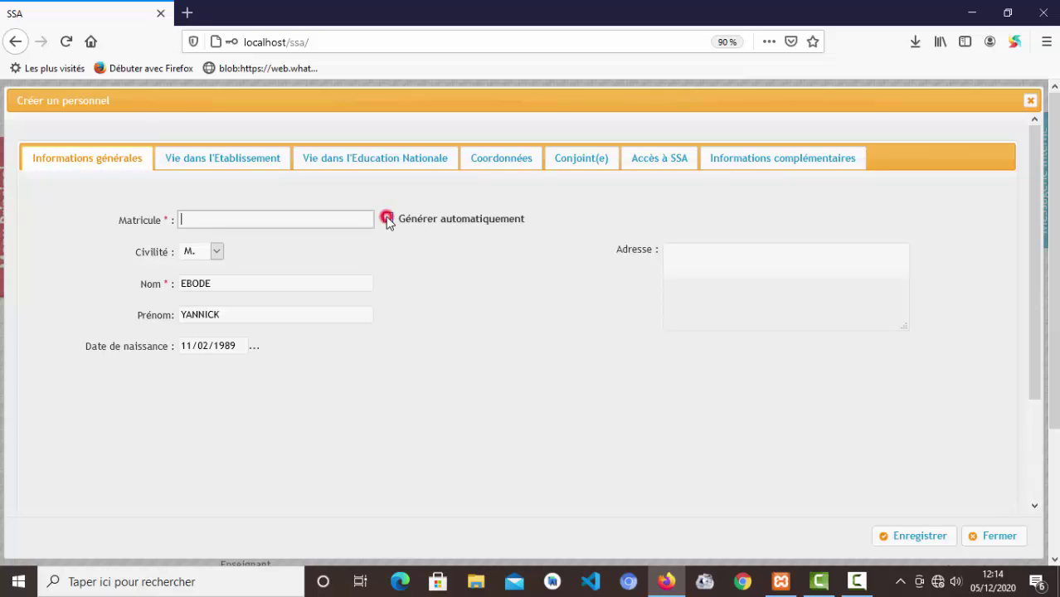
pyautogui.click(191, 220)
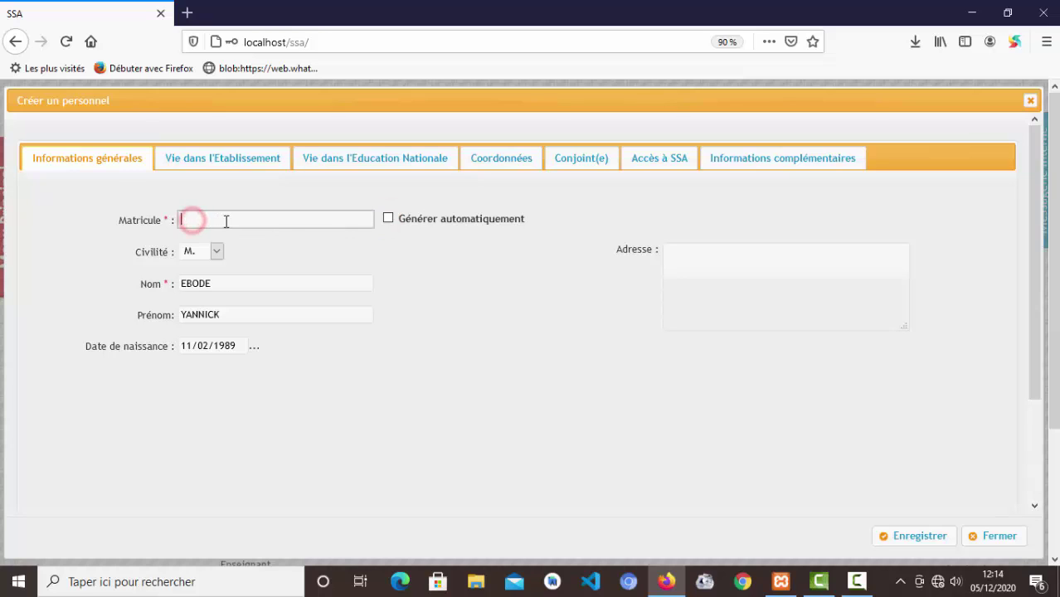
pyautogui.click(226, 221)
pyautogui.click(390, 220)
pyautogui.click(467, 398)
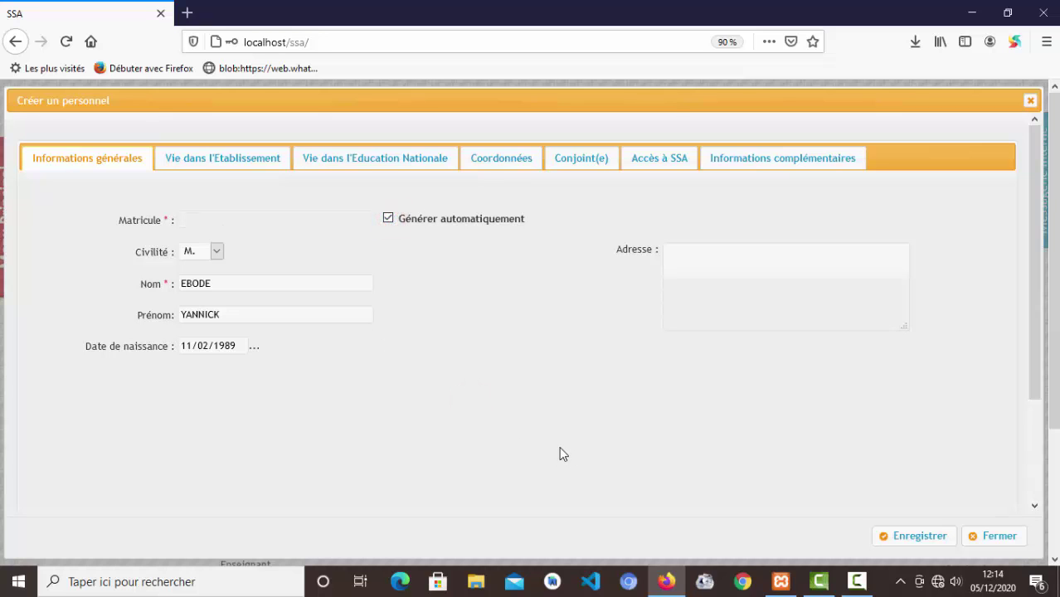
pyautogui.click(914, 538)
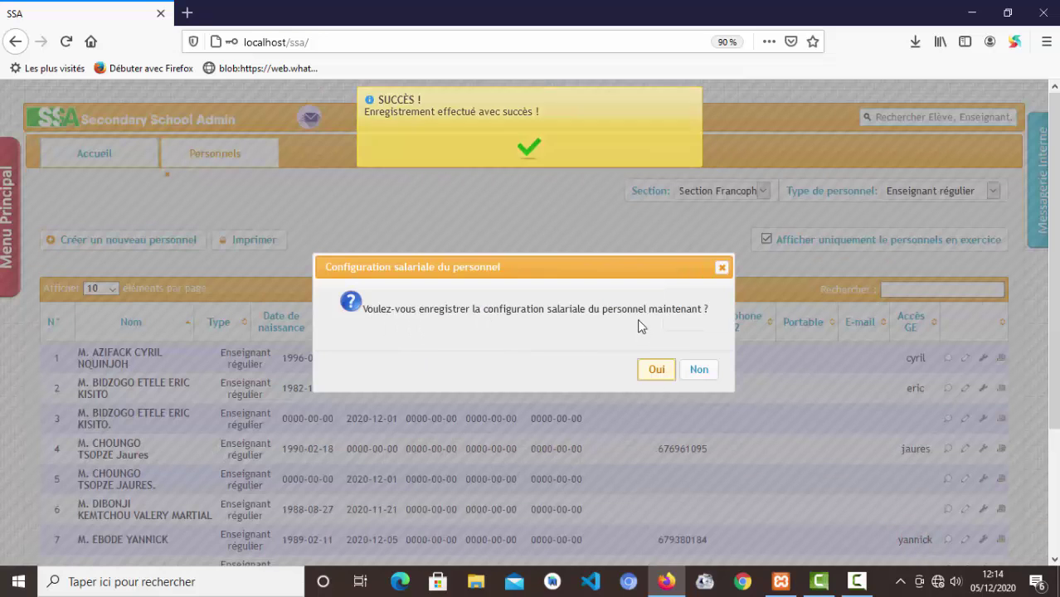
# - Accept salary configuration and save a monthly salary of 90000 FCFA
pyautogui.click(657, 371)
pyautogui.doubleClick(538, 221)
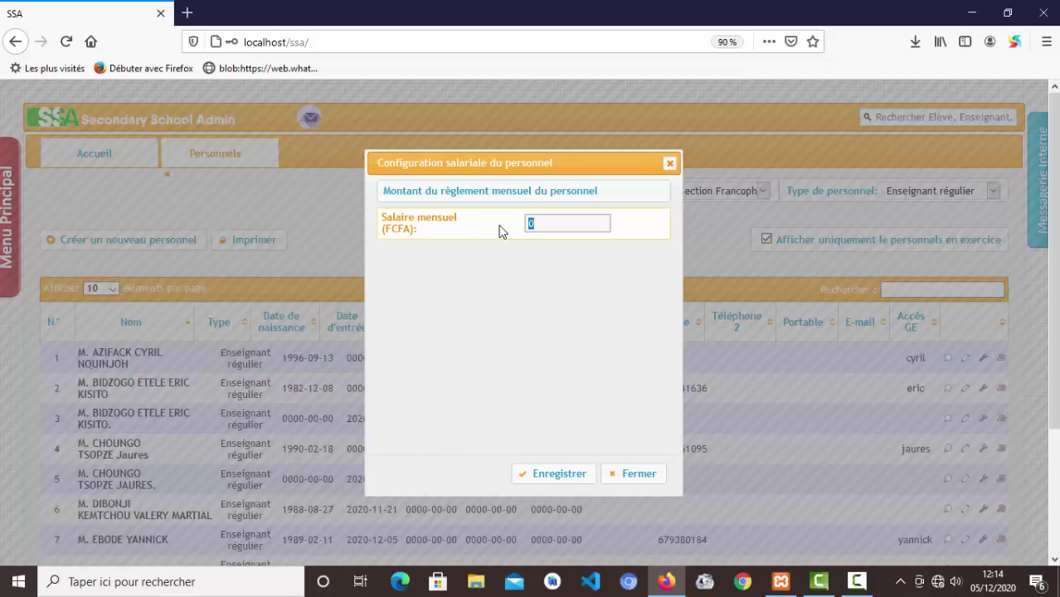
pyautogui.write('90000')
pyautogui.click(556, 473)
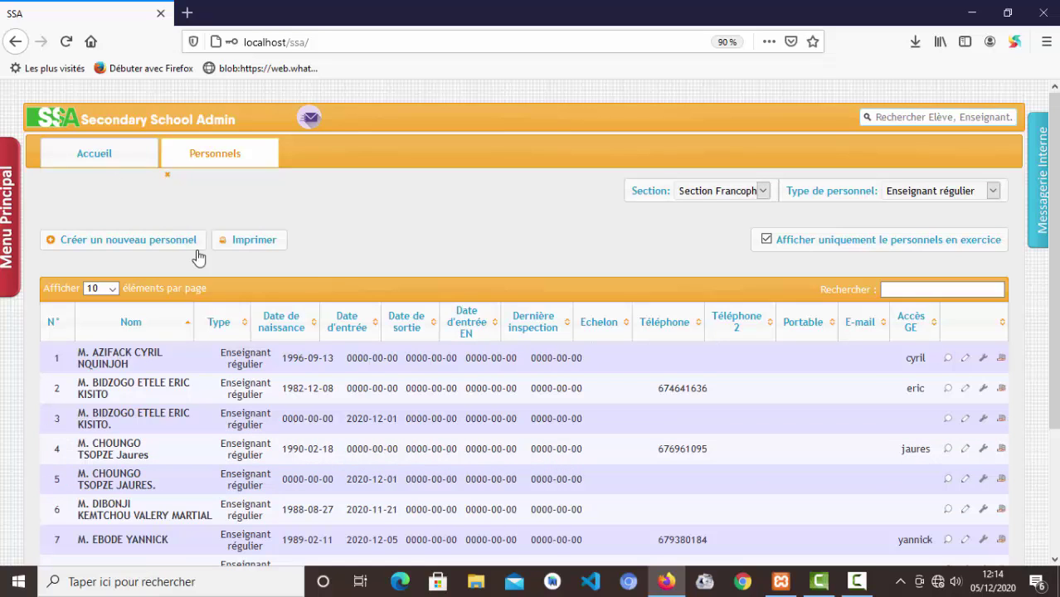
pyautogui.click(894, 291)
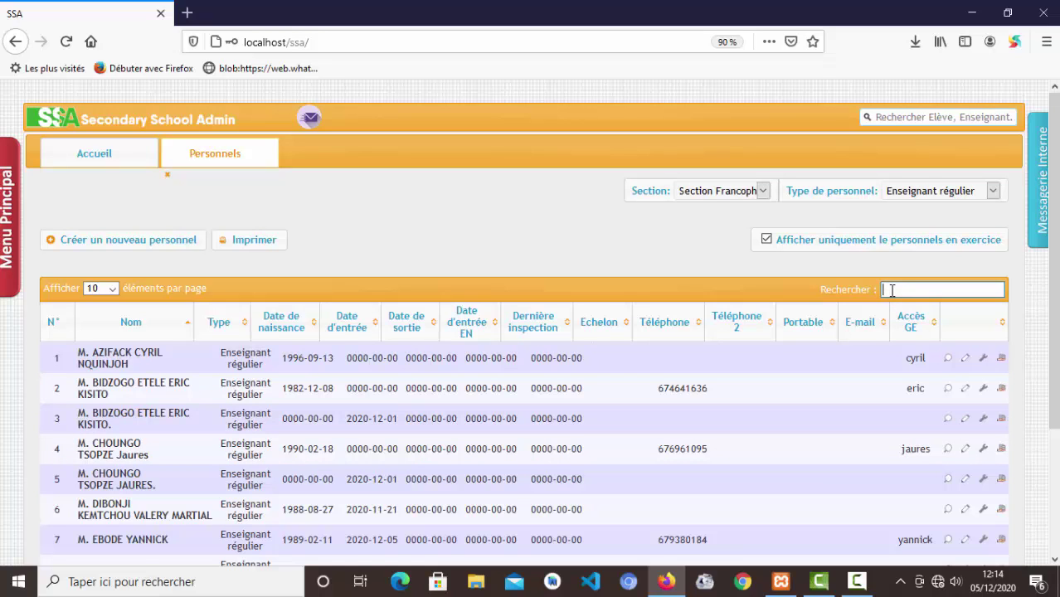
pyautogui.write('EBOD')
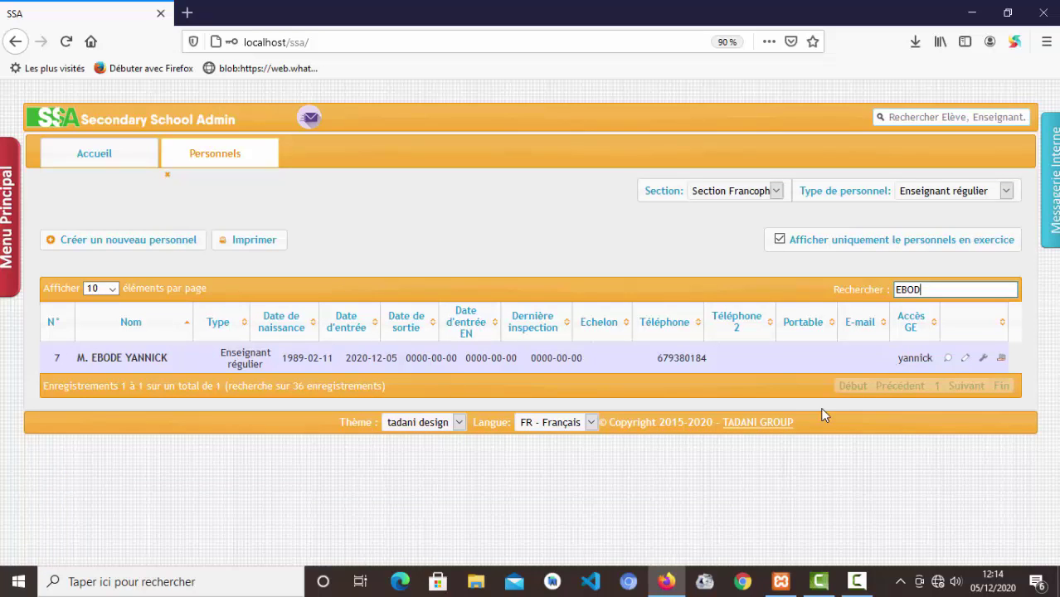
pyautogui.click(947, 360)
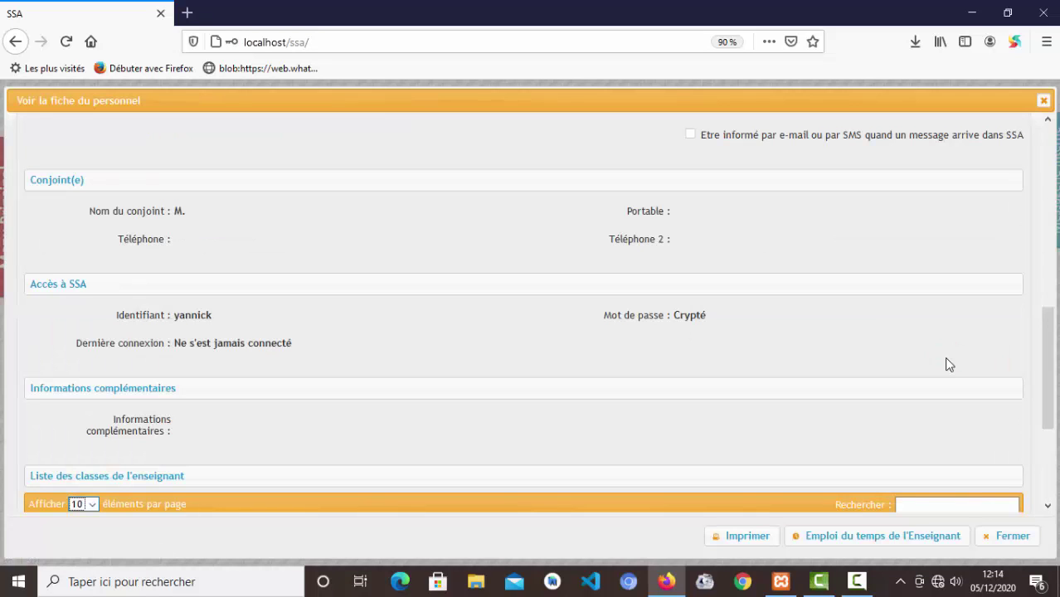
pyautogui.scroll(4, 718, 336)
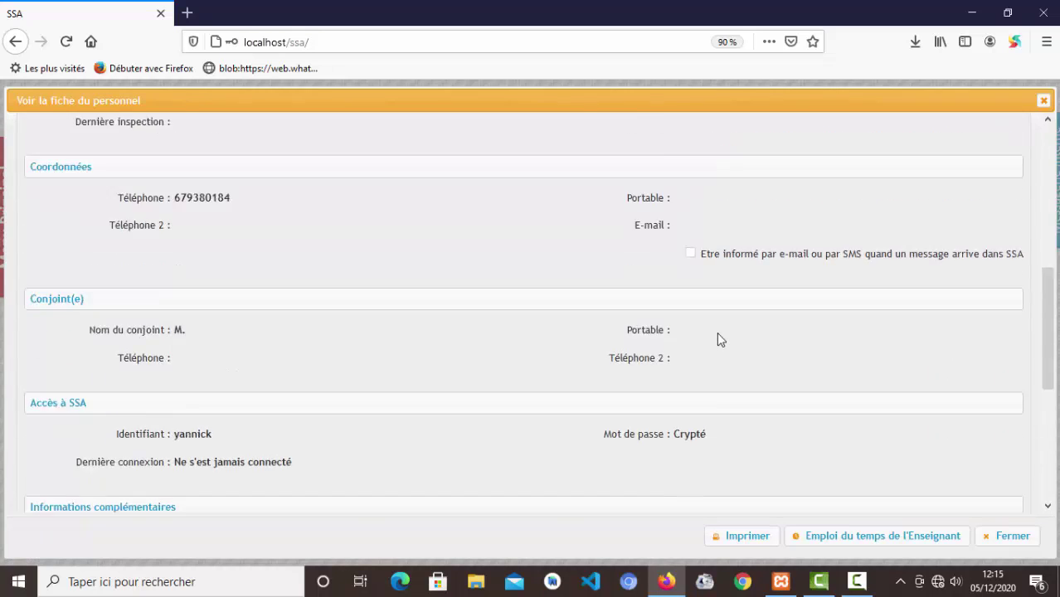
pyautogui.scroll(3, 721, 339)
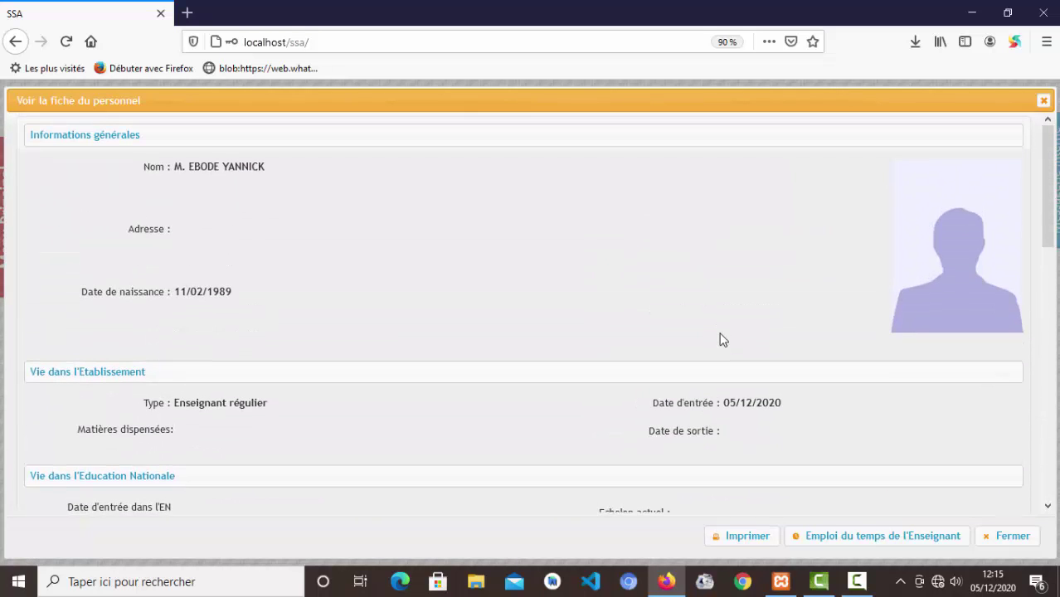
pyautogui.scroll(-5, 721, 336)
pyautogui.scroll(-4, 720, 333)
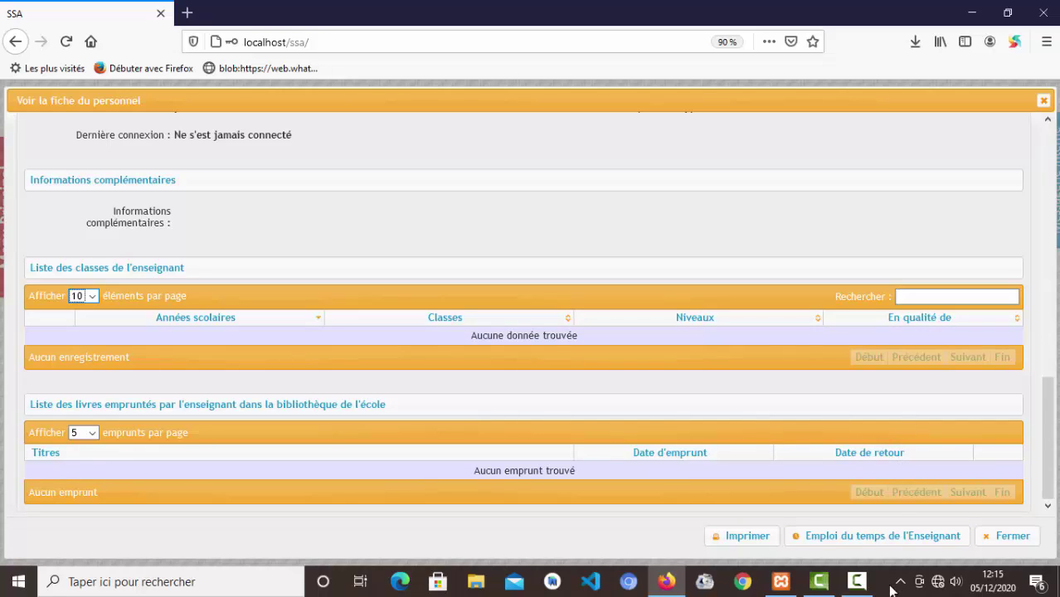
pyautogui.click(904, 537)
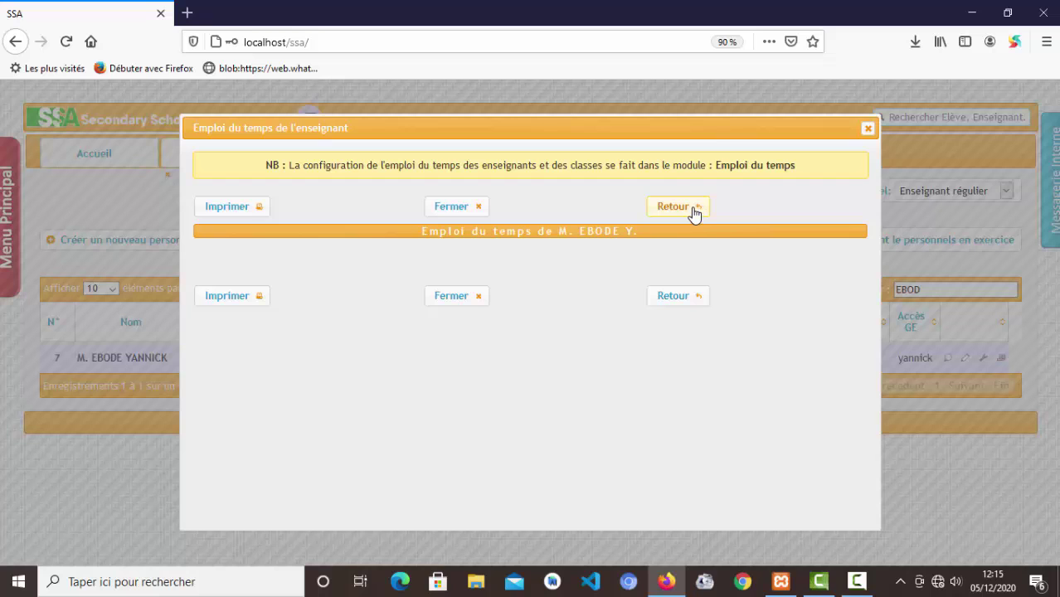
pyautogui.click(692, 212)
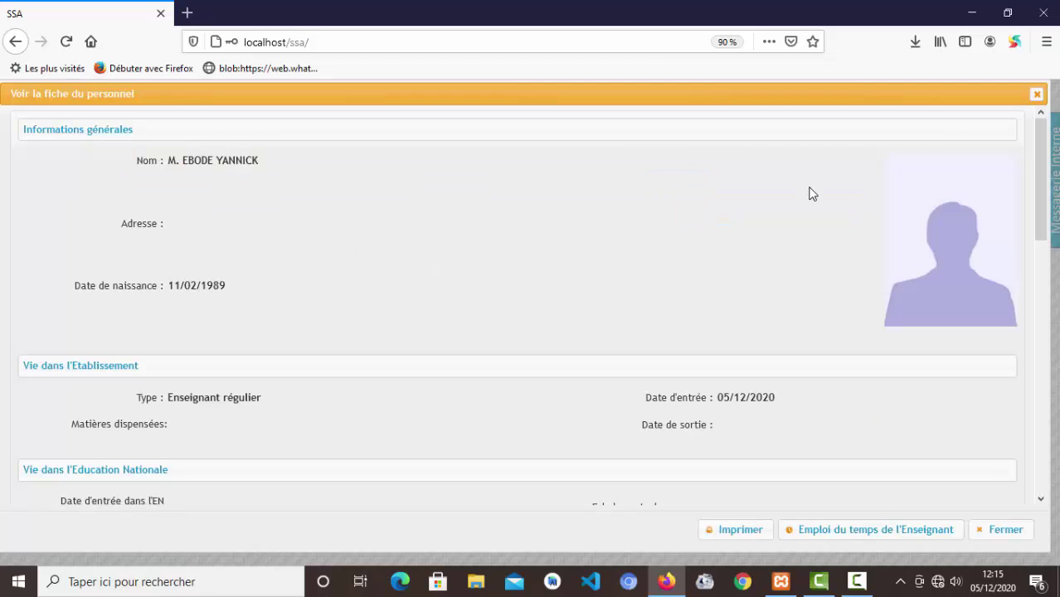
pyautogui.click(1036, 95)
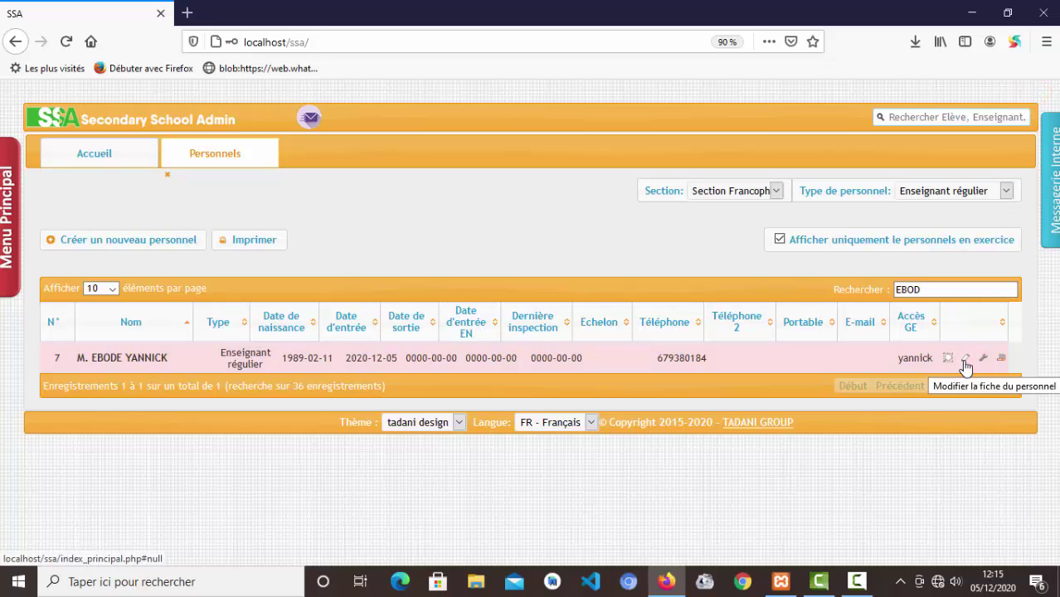
# - Add a second first name to the teacher's record, save without salary setup, and search by surname
pyautogui.click(965, 360)
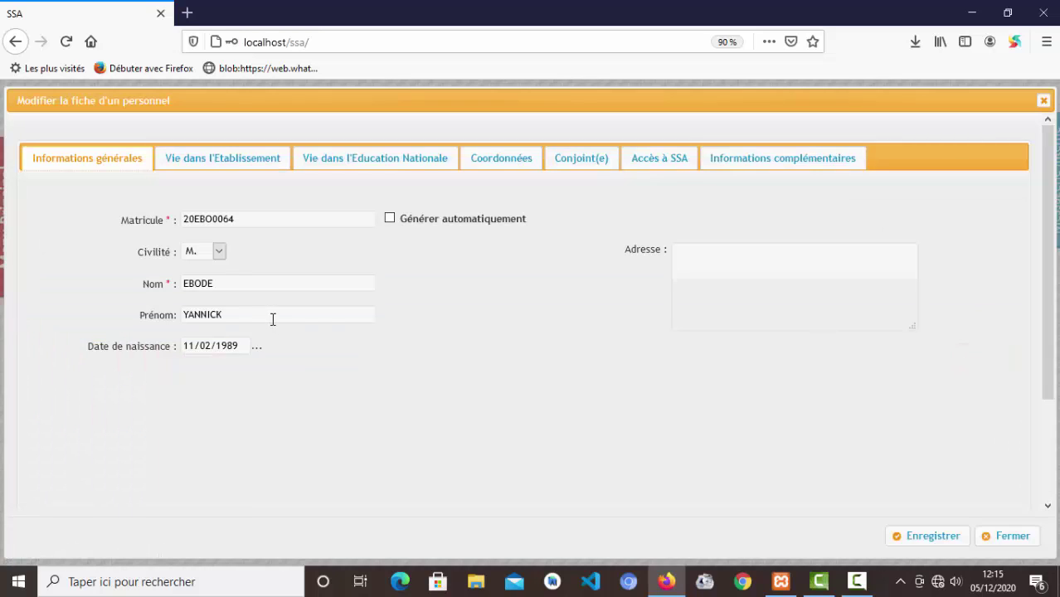
pyautogui.click(272, 317)
pyautogui.write('SIMON')
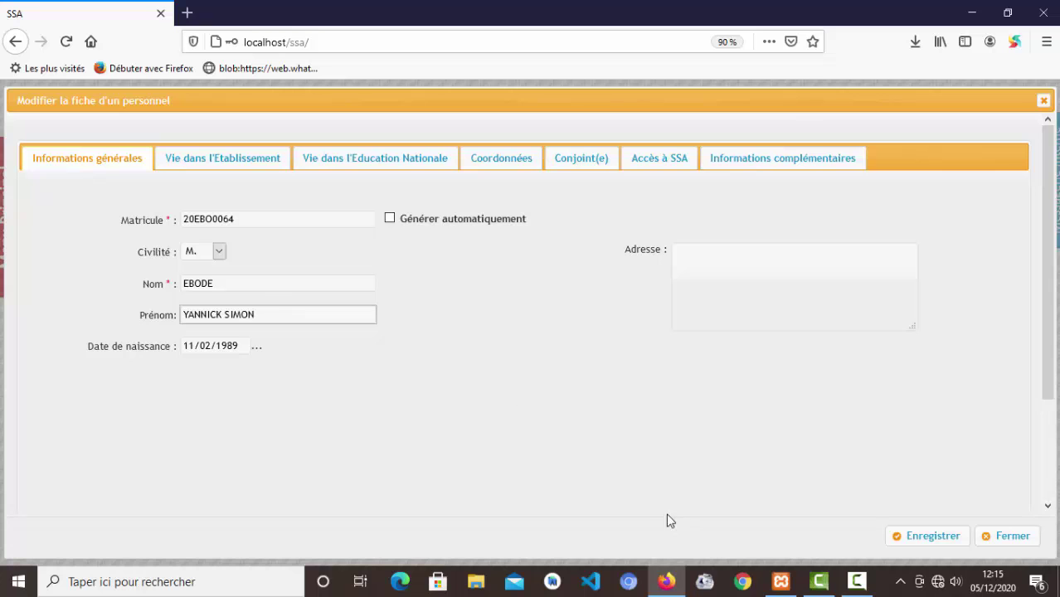
pyautogui.click(937, 539)
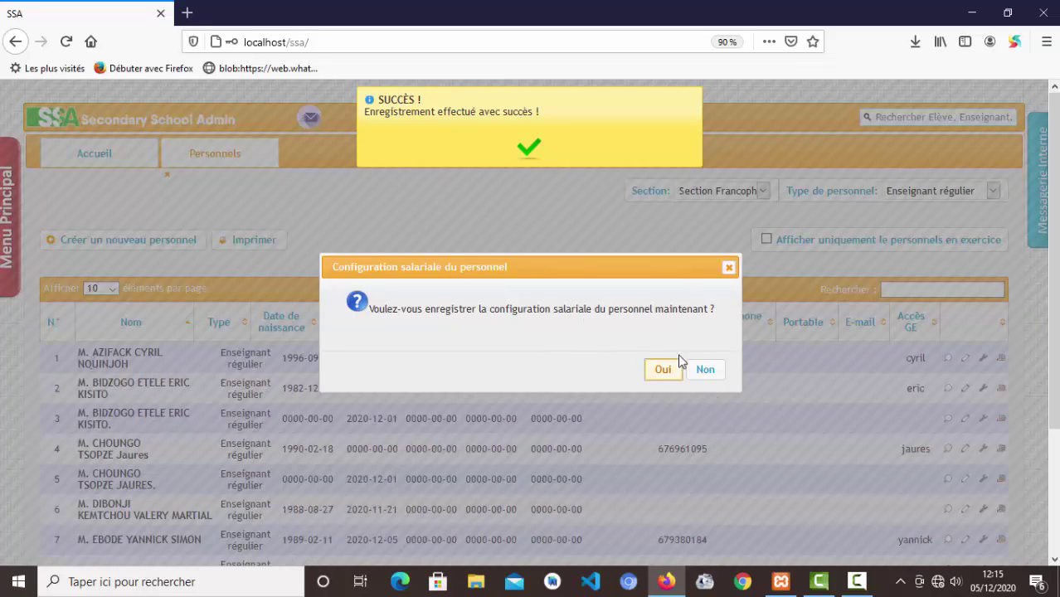
pyautogui.click(706, 371)
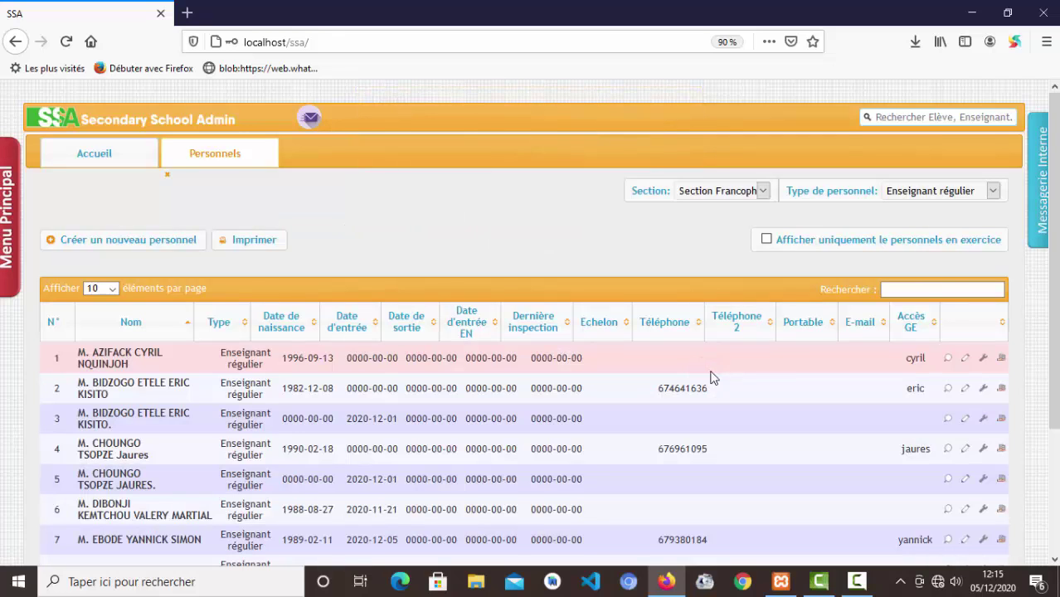
pyautogui.click(951, 288)
pyautogui.write('EBO')
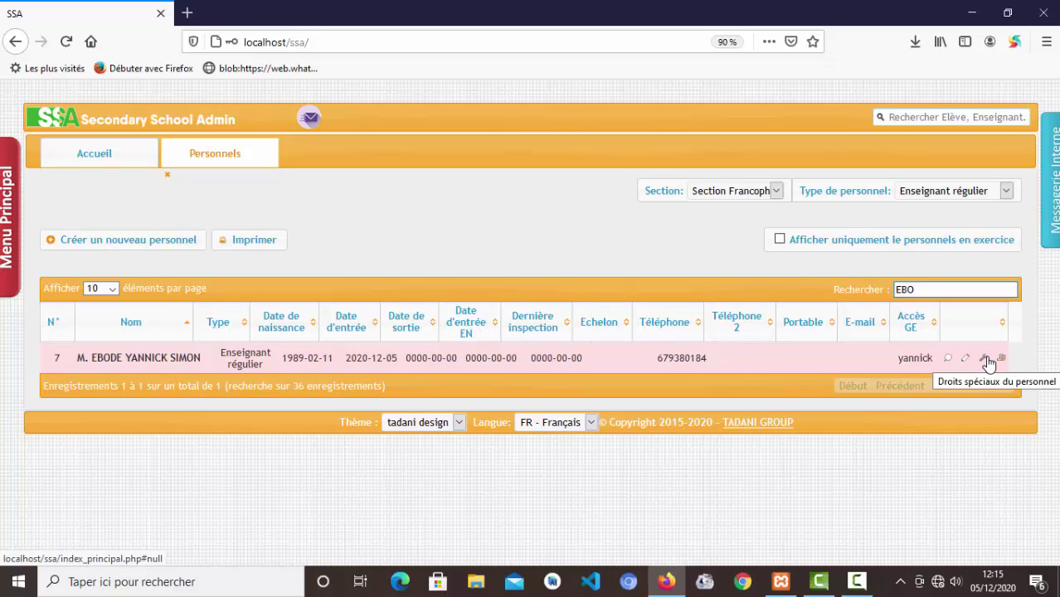
# - Add the Enregistrer/Modifier élève special right to the teacher's existing rights and save
pyautogui.click(985, 359)
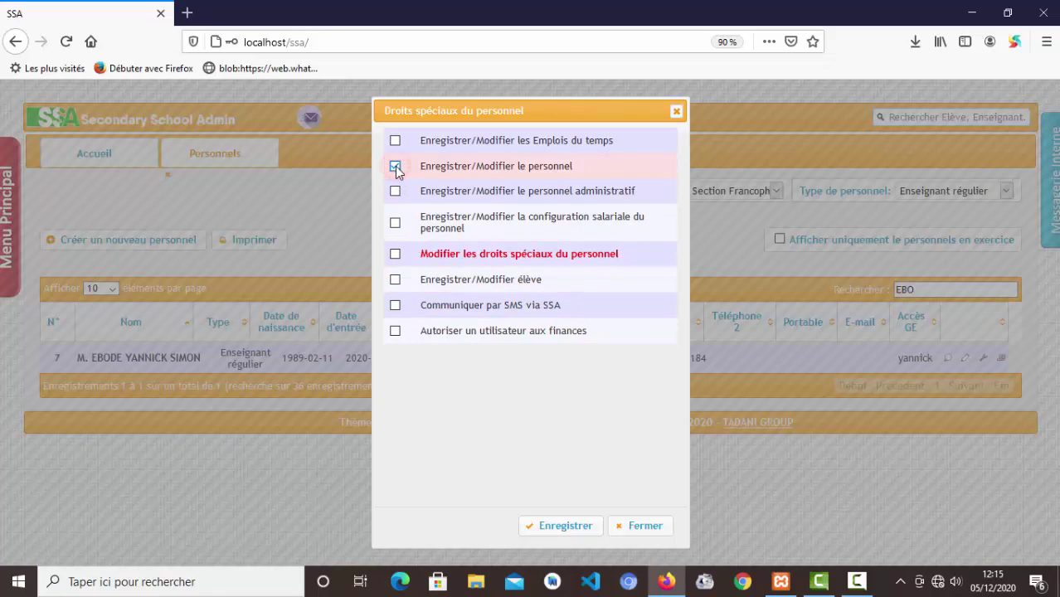
pyautogui.click(395, 280)
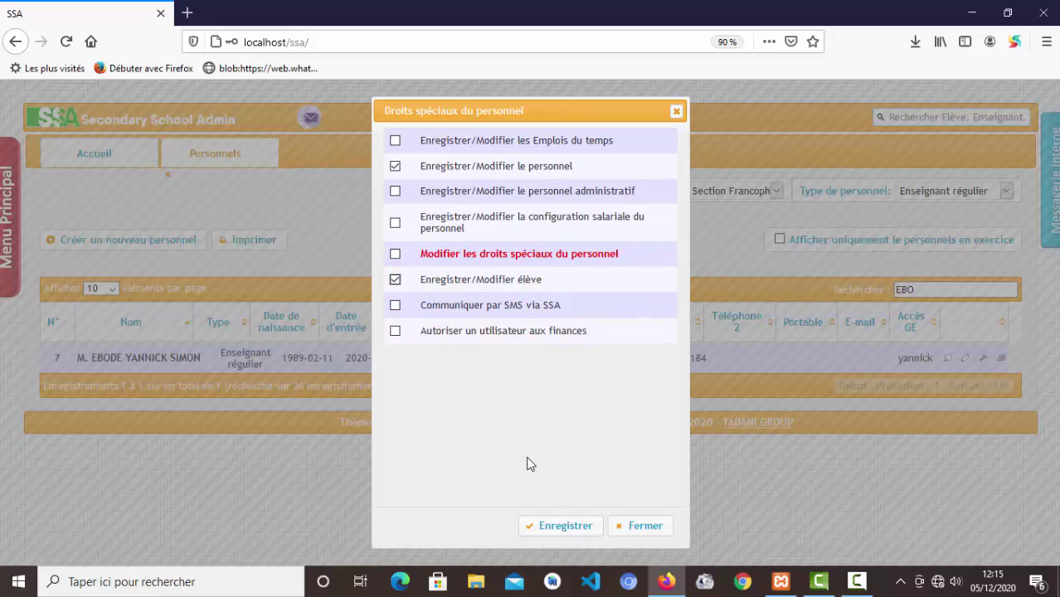
pyautogui.click(571, 528)
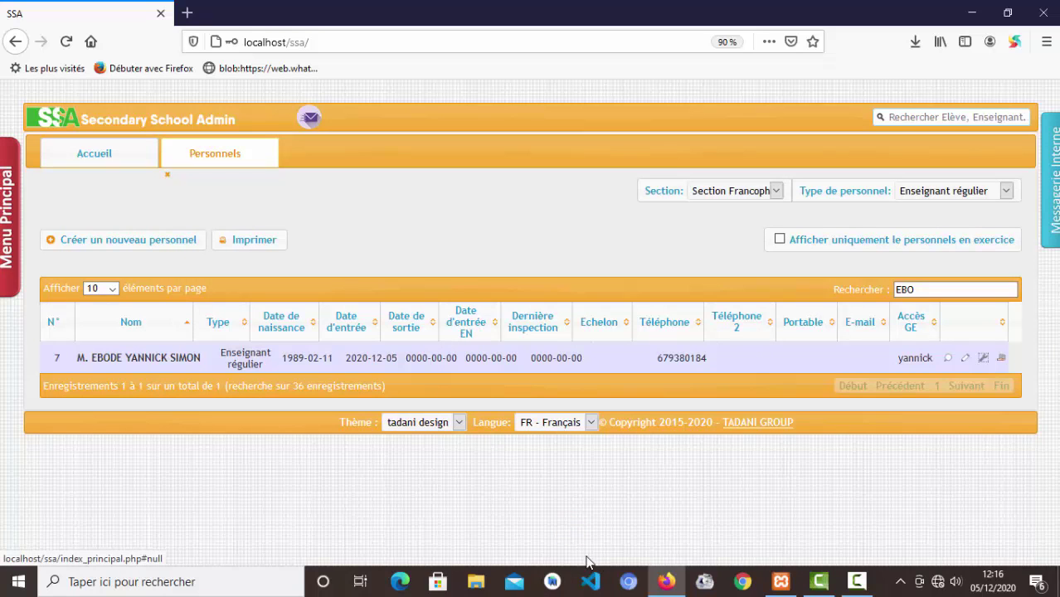
# - Replace the teacher's Salaire mensuel with the new amount (100000 FCFA) and save the salary configuration
pyautogui.click(1002, 359)
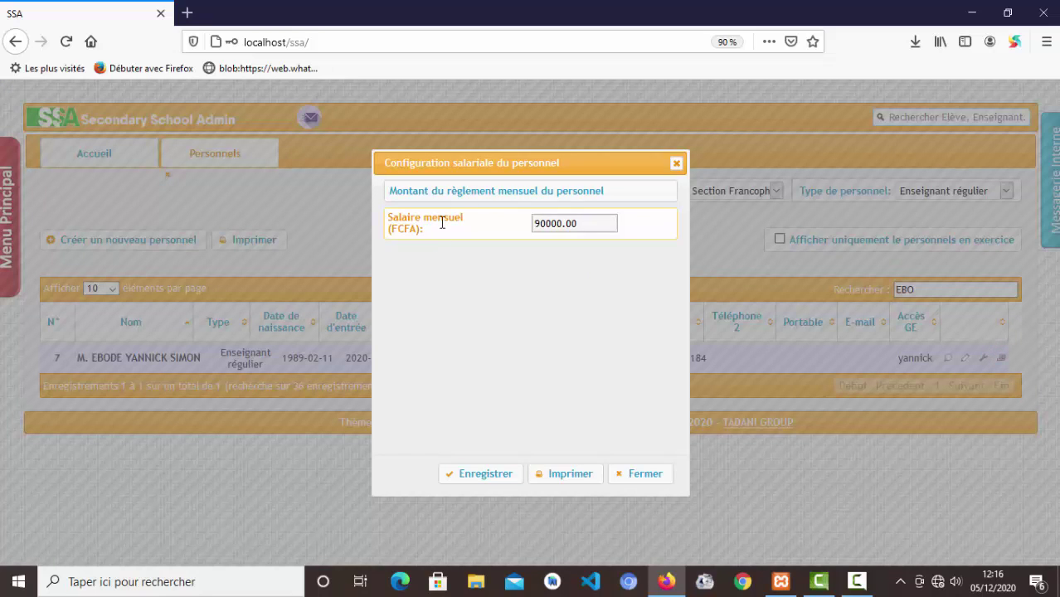
pyautogui.click(591, 223)
pyautogui.moveTo(591, 223); pyautogui.dragTo(539, 225)
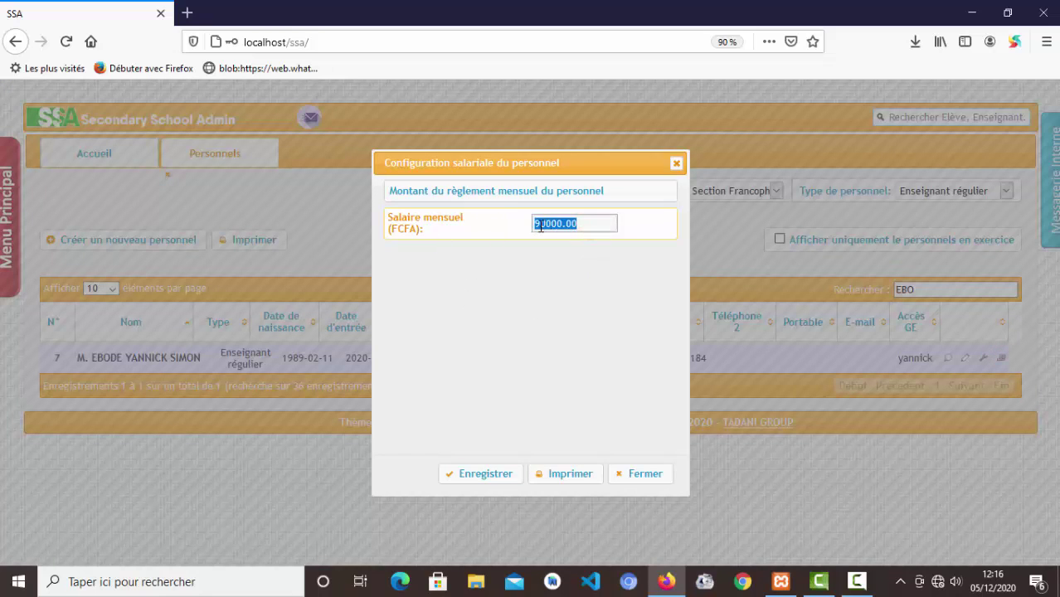
pyautogui.write('10')
pyautogui.click(495, 481)
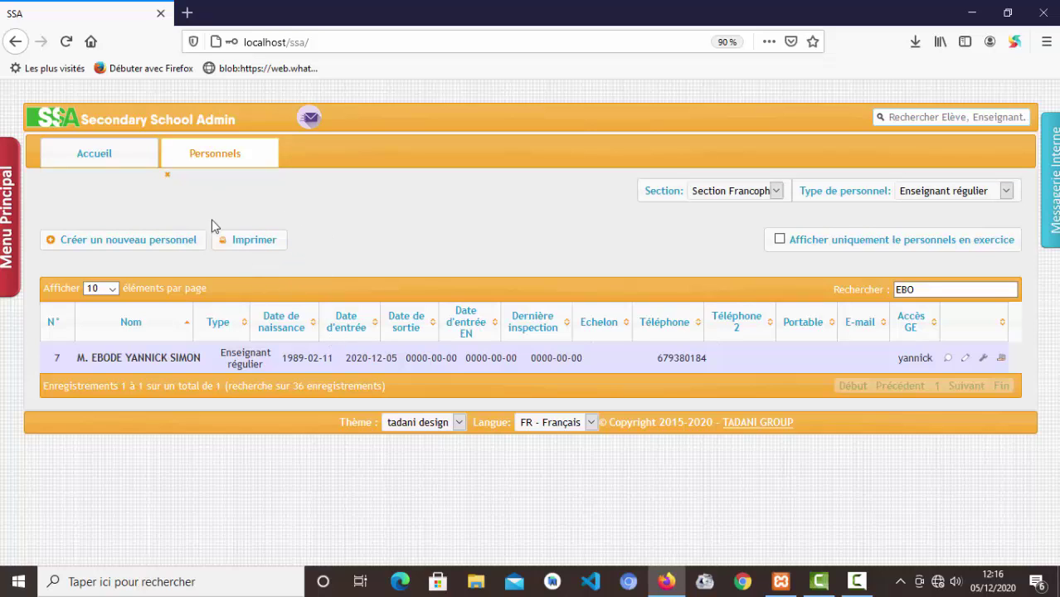
# - Print the Grille salariale du personnel in the 'Grille salariale mensuelle simple' layout, then close the report
pyautogui.click(257, 239)
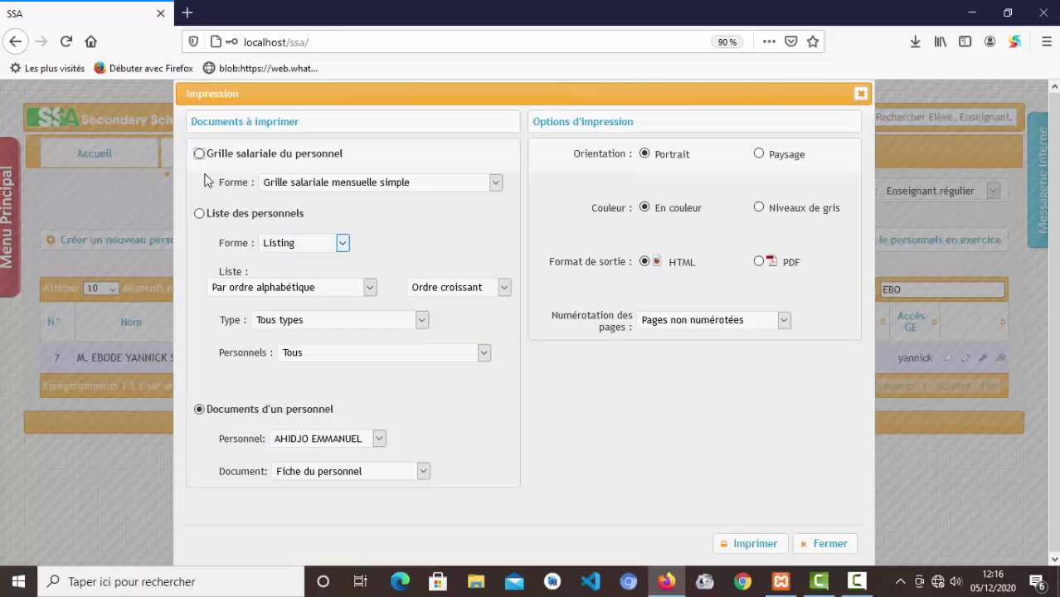
pyautogui.click(199, 154)
pyautogui.click(378, 184)
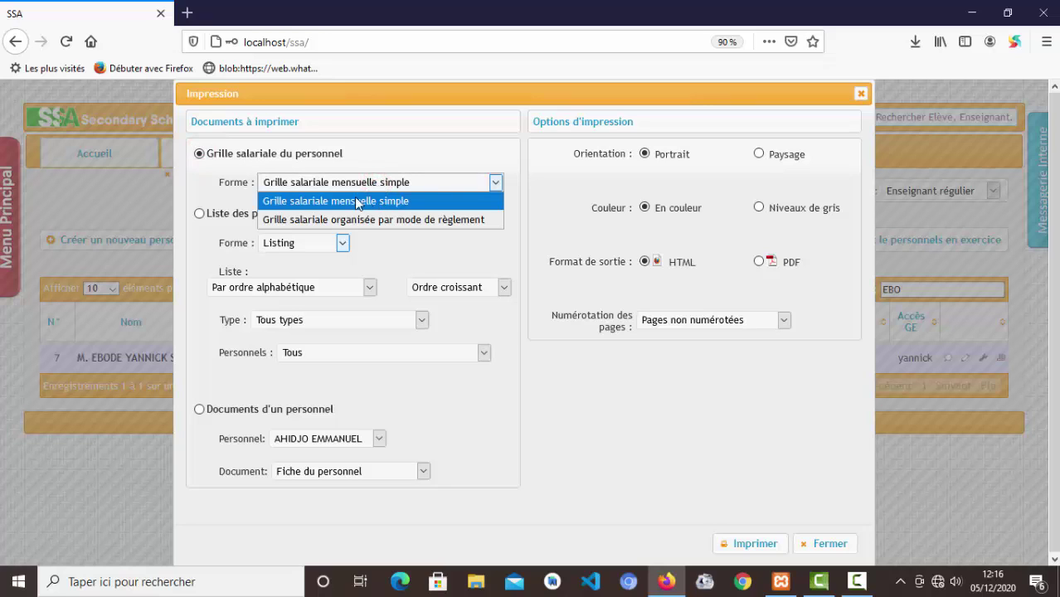
pyautogui.click(349, 187)
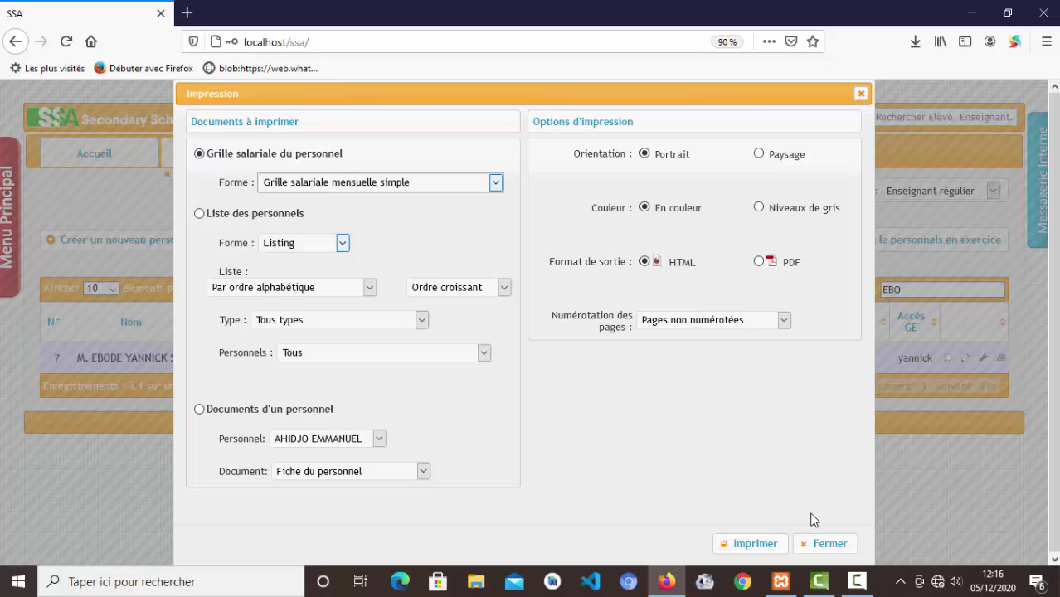
pyautogui.click(767, 546)
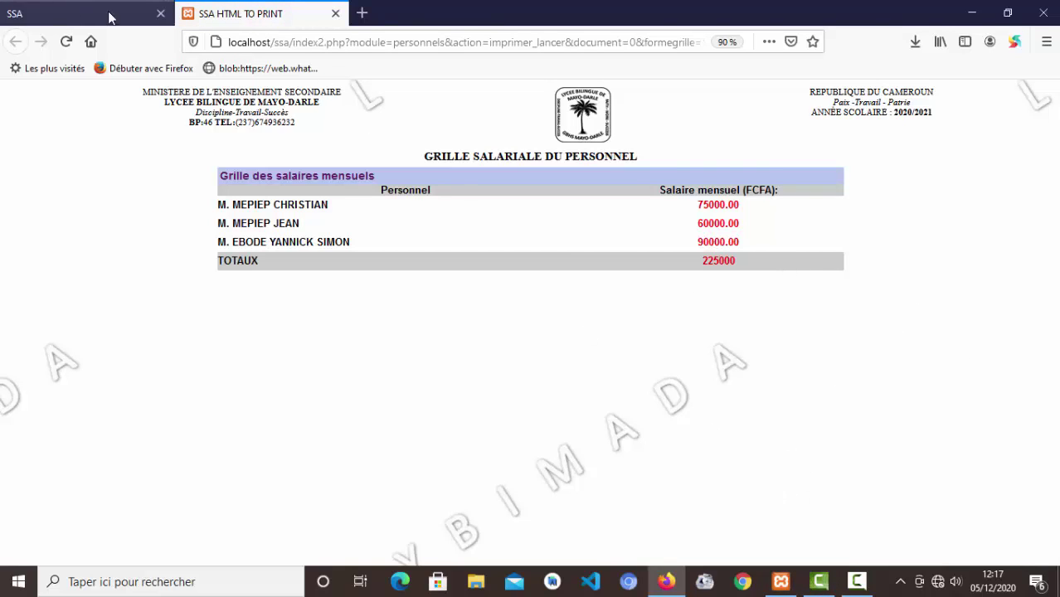
pyautogui.click(335, 13)
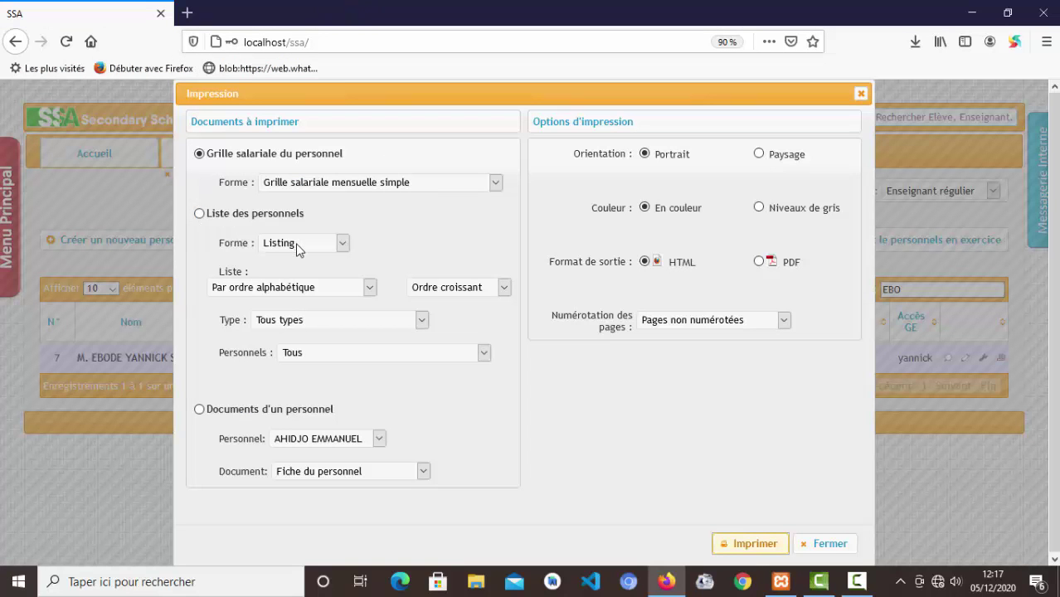
# - Generate the alphabetical Liste des personnels listing as an HTML page and look over it
pyautogui.click(199, 214)
pyautogui.click(266, 290)
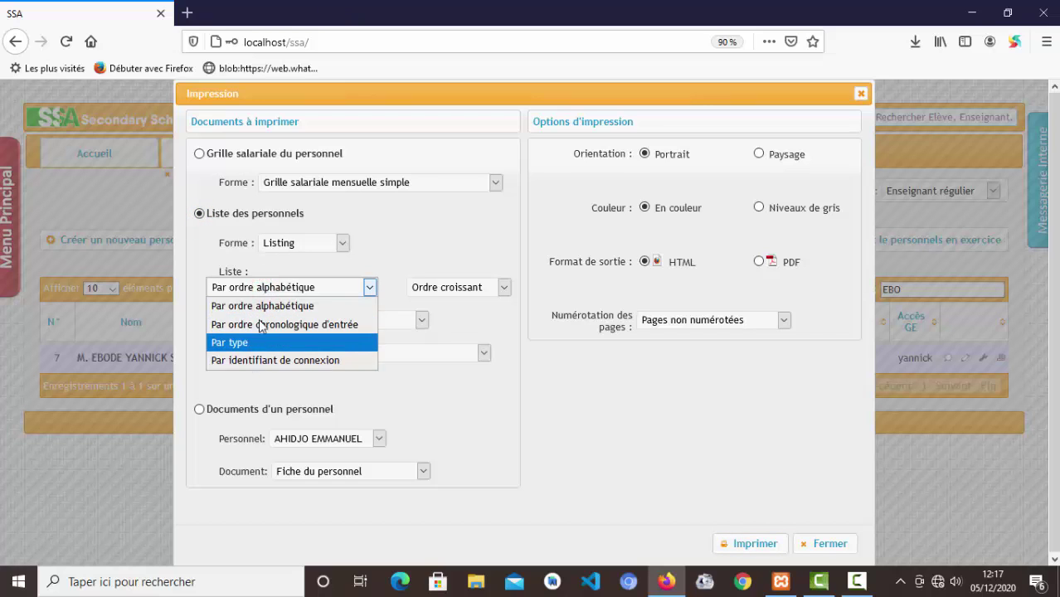
pyautogui.click(261, 305)
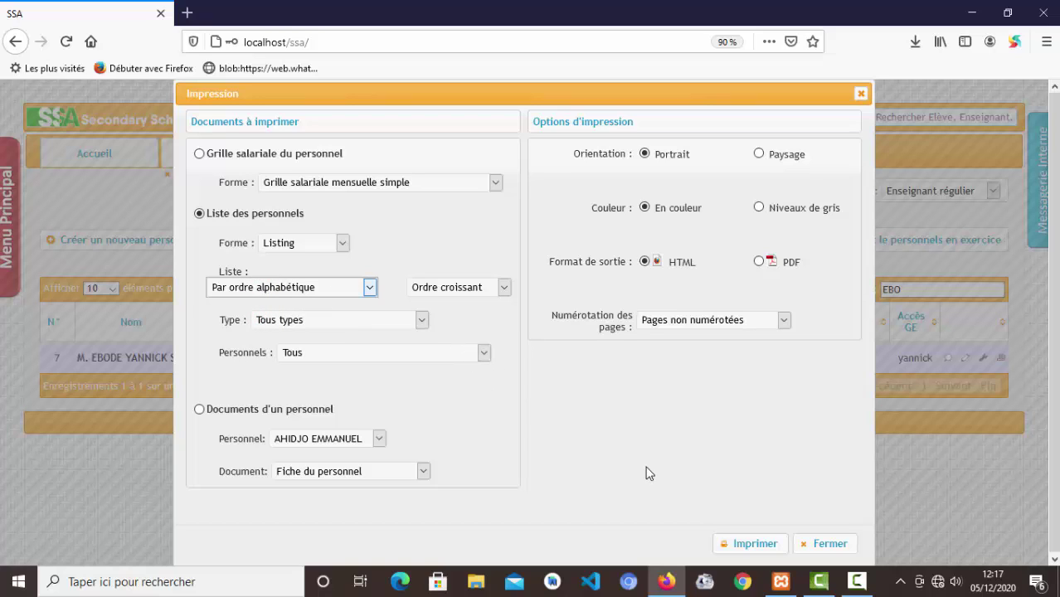
pyautogui.click(763, 548)
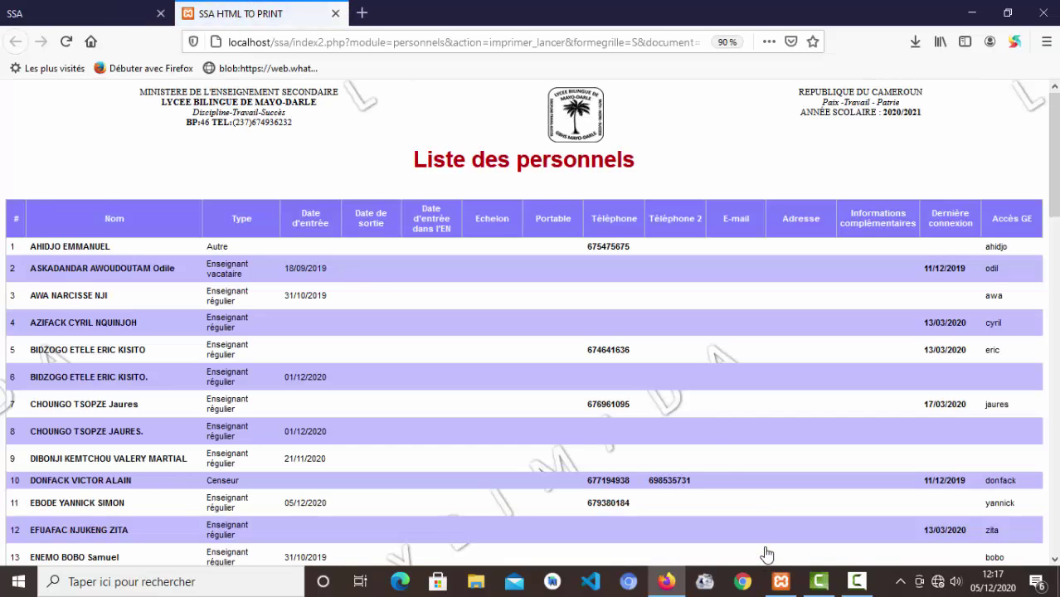
pyautogui.scroll(-6, 638, 387)
pyautogui.scroll(6, 638, 387)
# - Close the staff listing, then print the staff list as a Trombinoscope photo gallery and close it
pyautogui.click(336, 14)
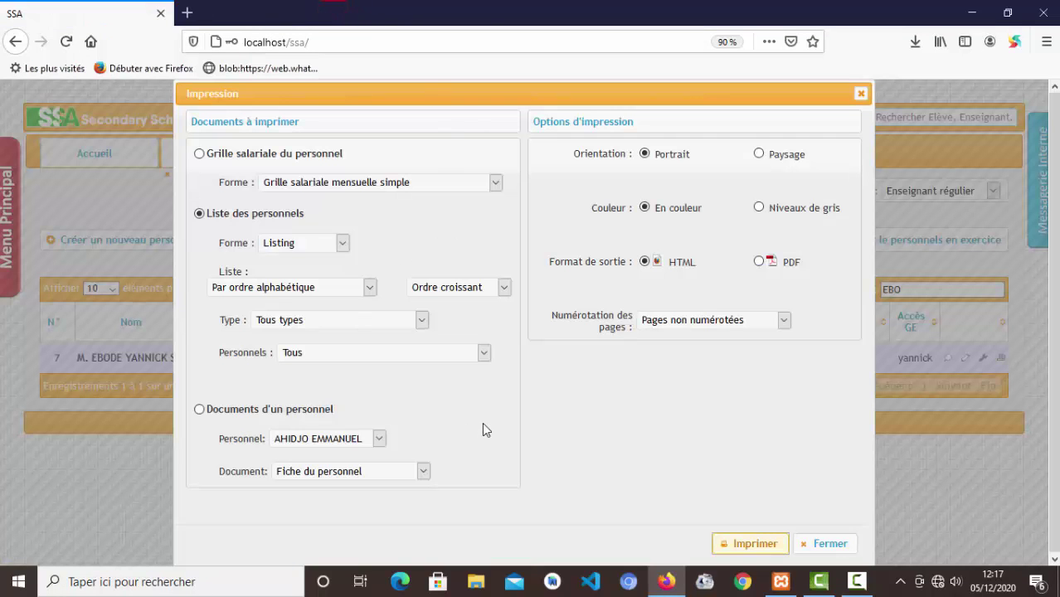
pyautogui.click(318, 243)
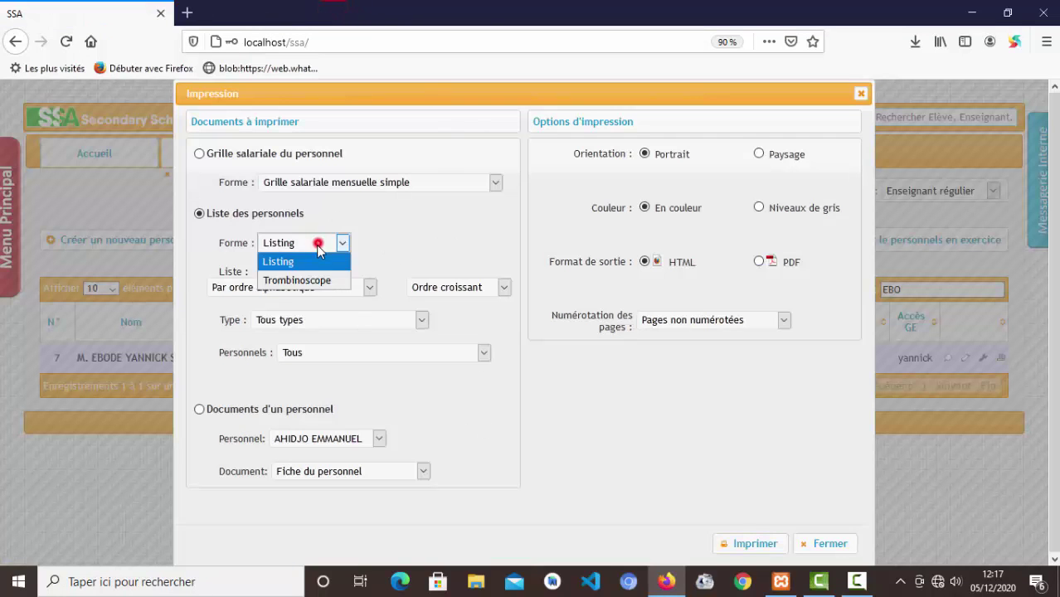
pyautogui.click(292, 282)
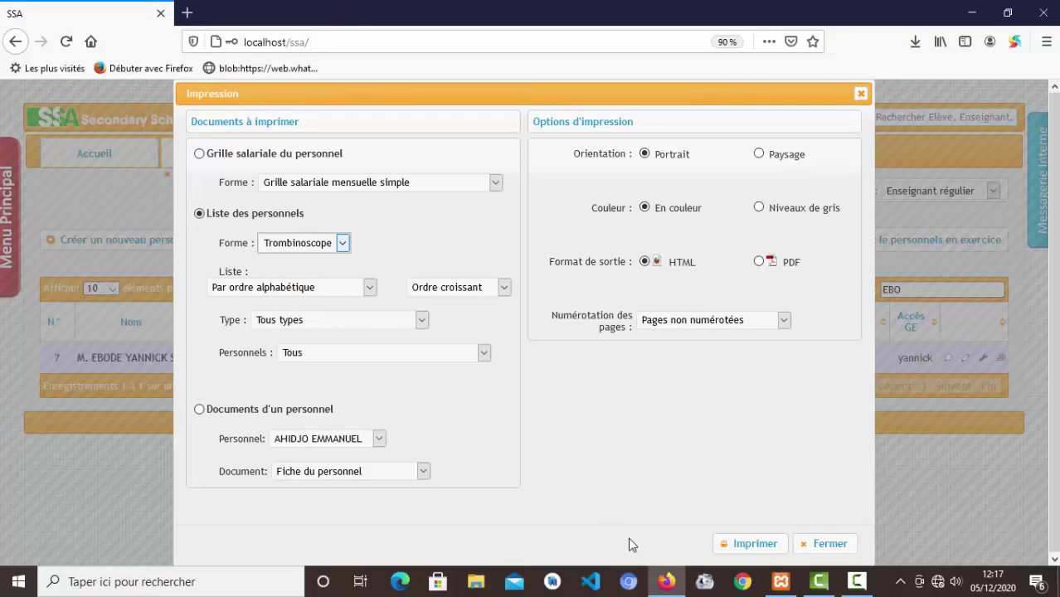
pyautogui.click(749, 543)
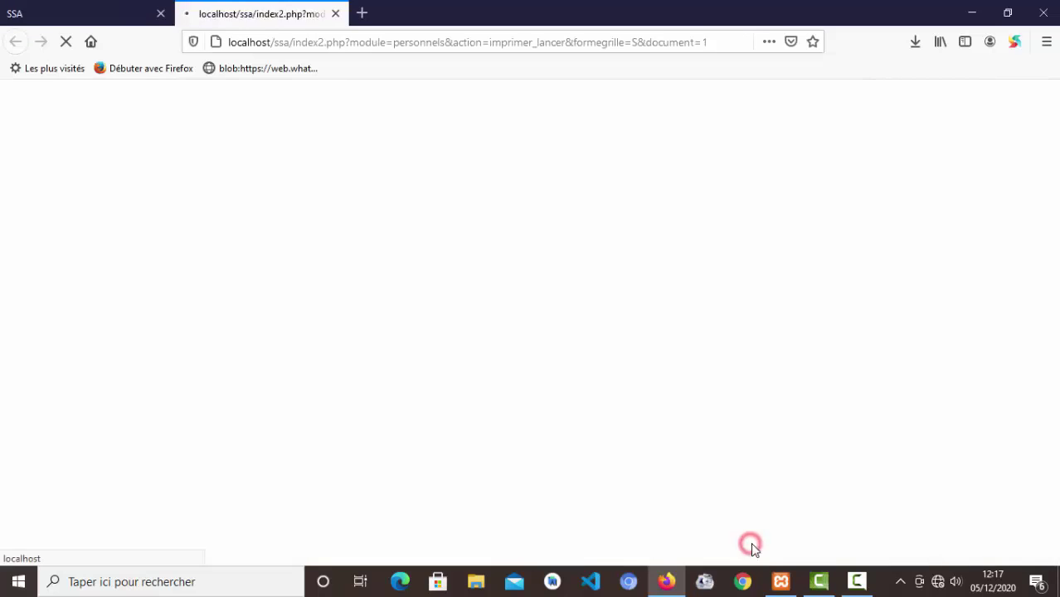
pyautogui.scroll(-5, 557, 285)
pyautogui.scroll(5, 557, 284)
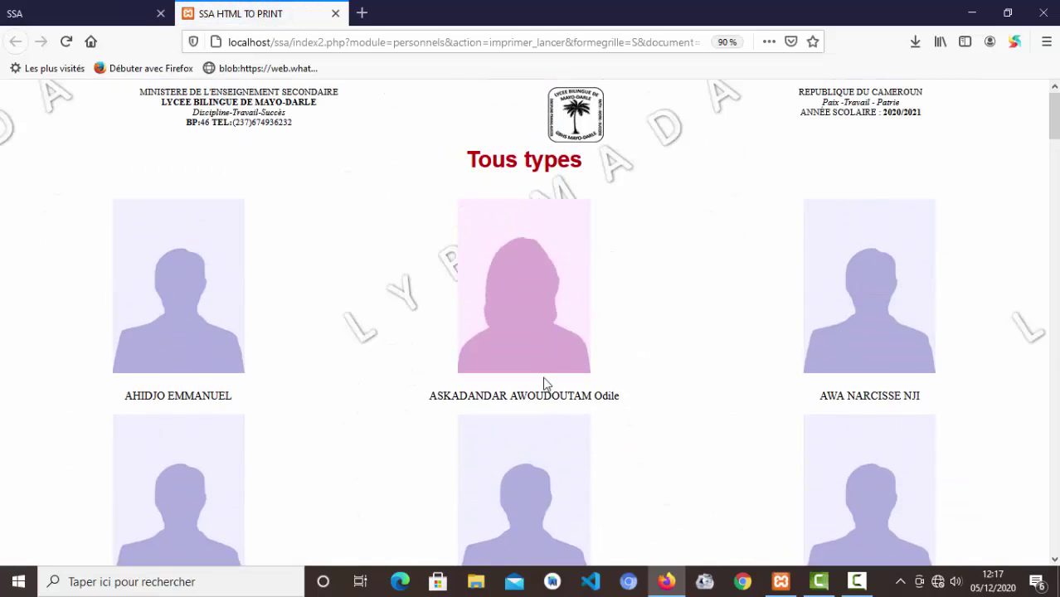
pyautogui.click(334, 14)
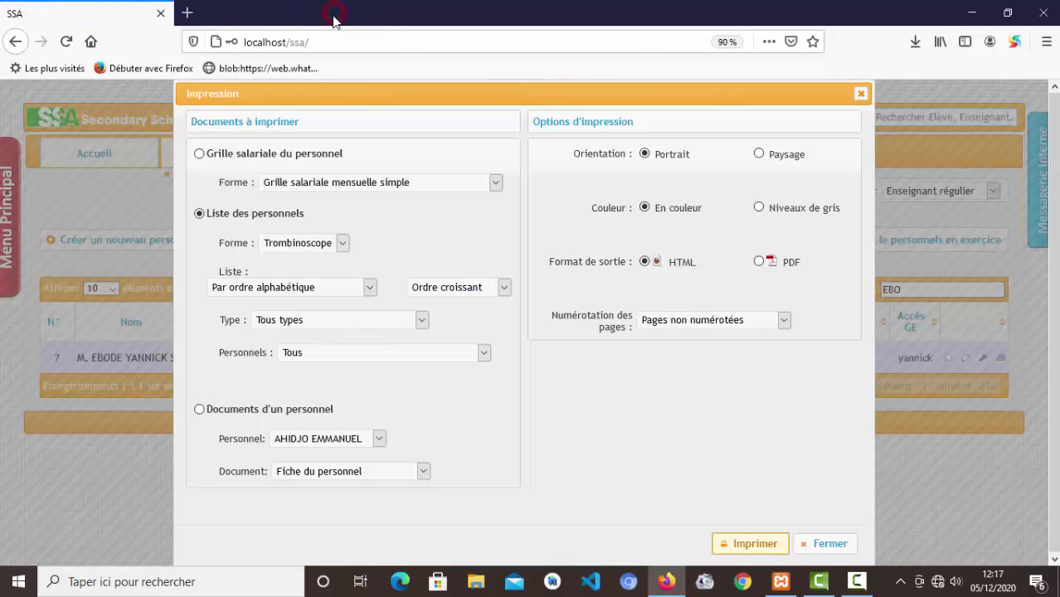
# - Print the new teacher's Fiche du personnel from Documents d'un personnel, review it, then close it
pyautogui.click(200, 410)
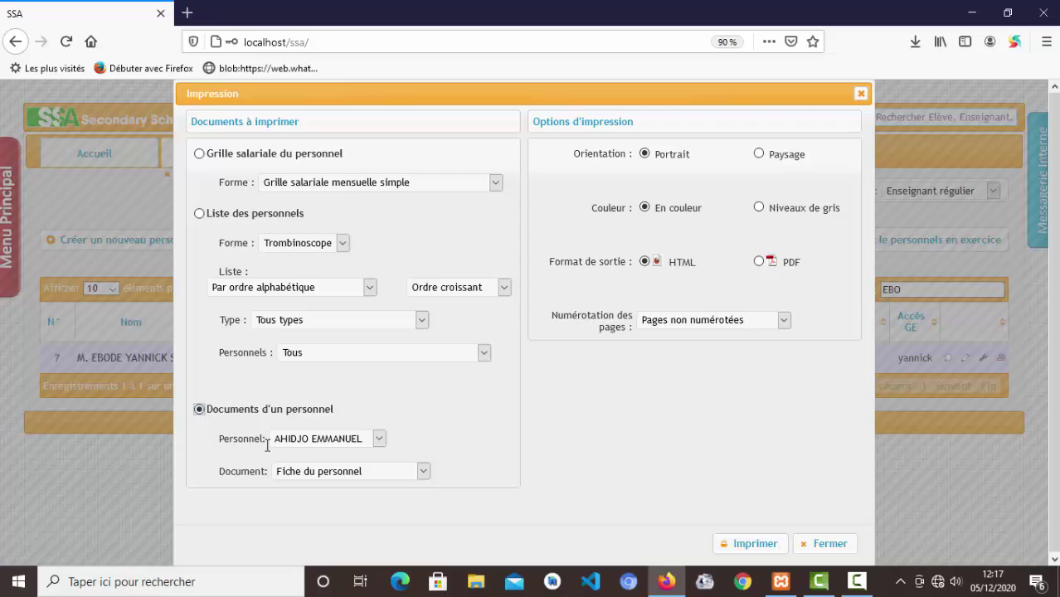
pyautogui.click(379, 440)
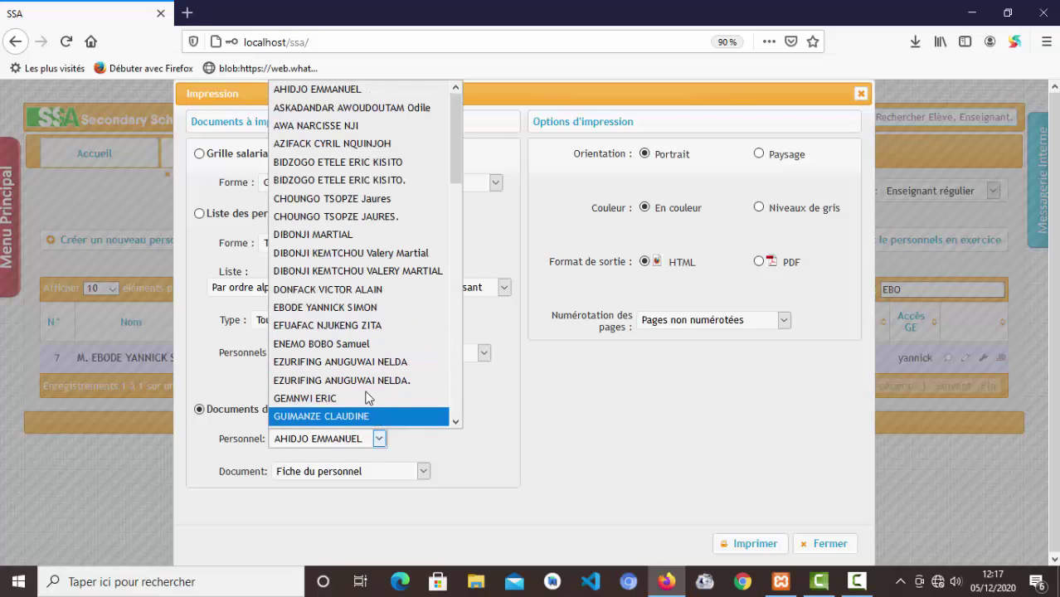
pyautogui.scroll(-1, 354, 350)
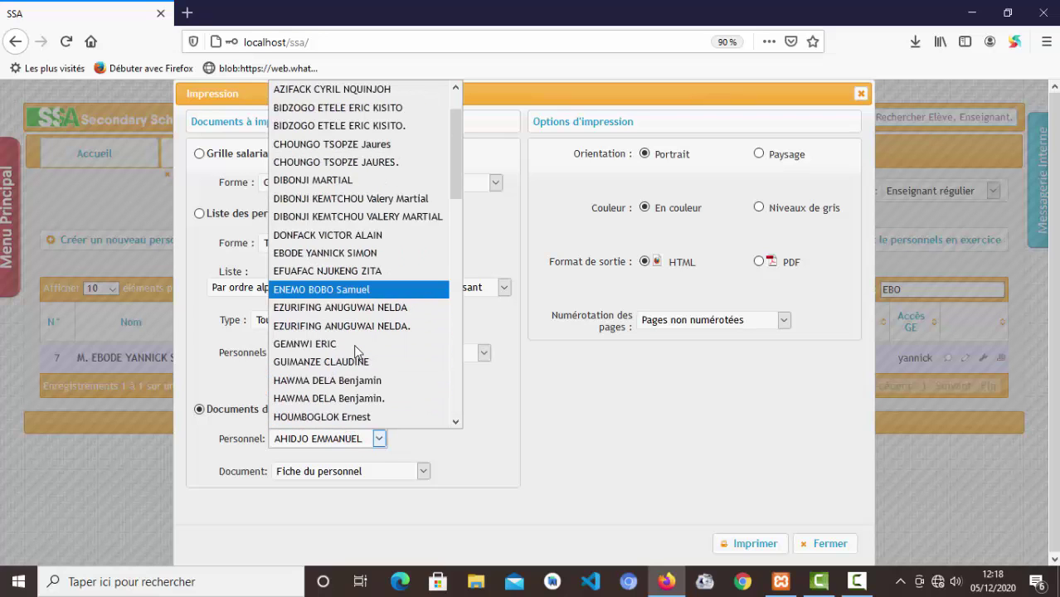
pyautogui.scroll(-1, 355, 350)
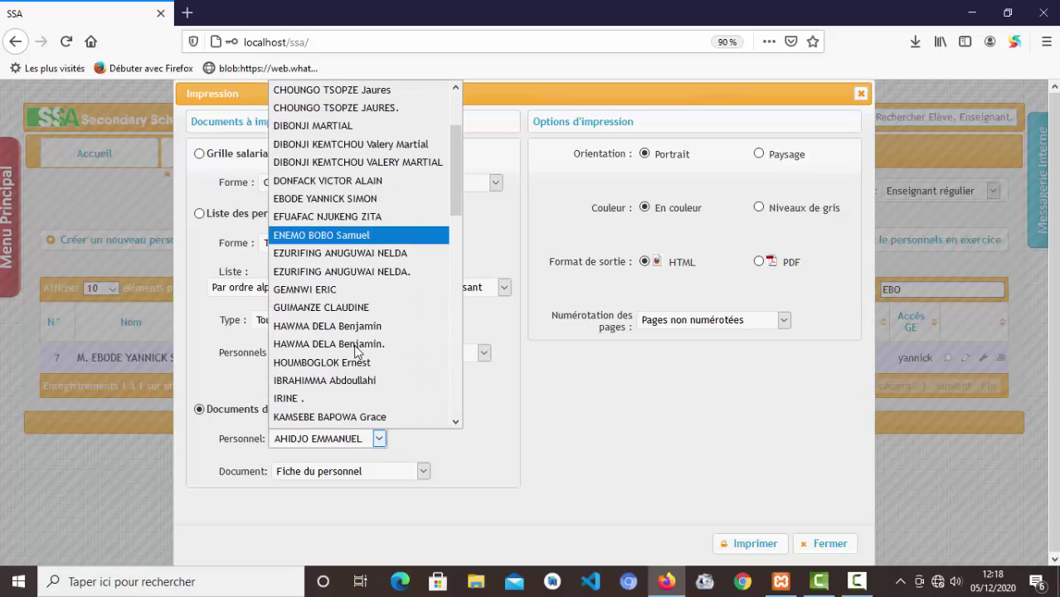
pyautogui.click(325, 199)
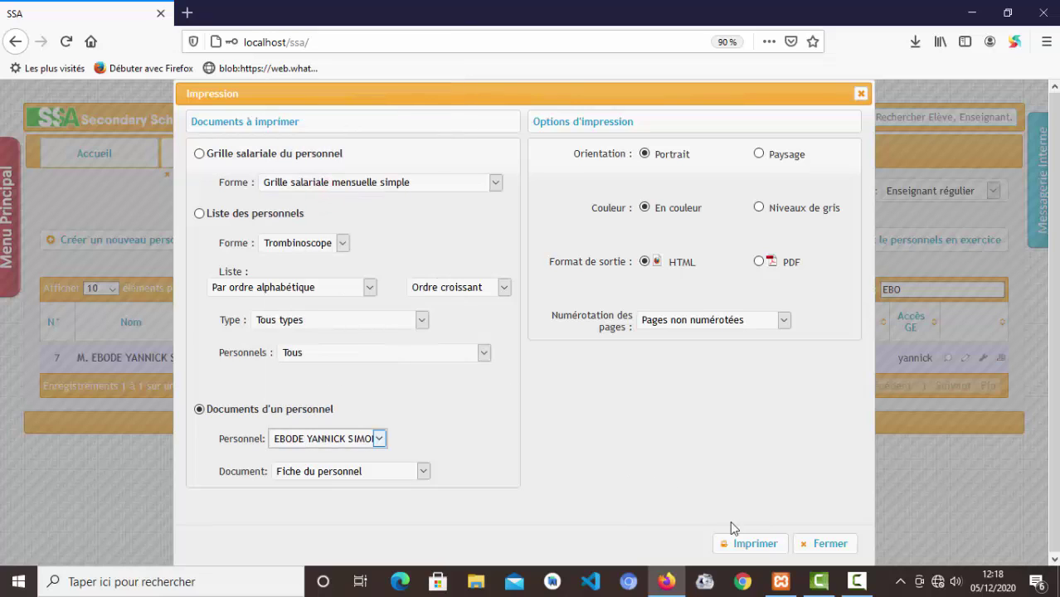
pyautogui.click(767, 551)
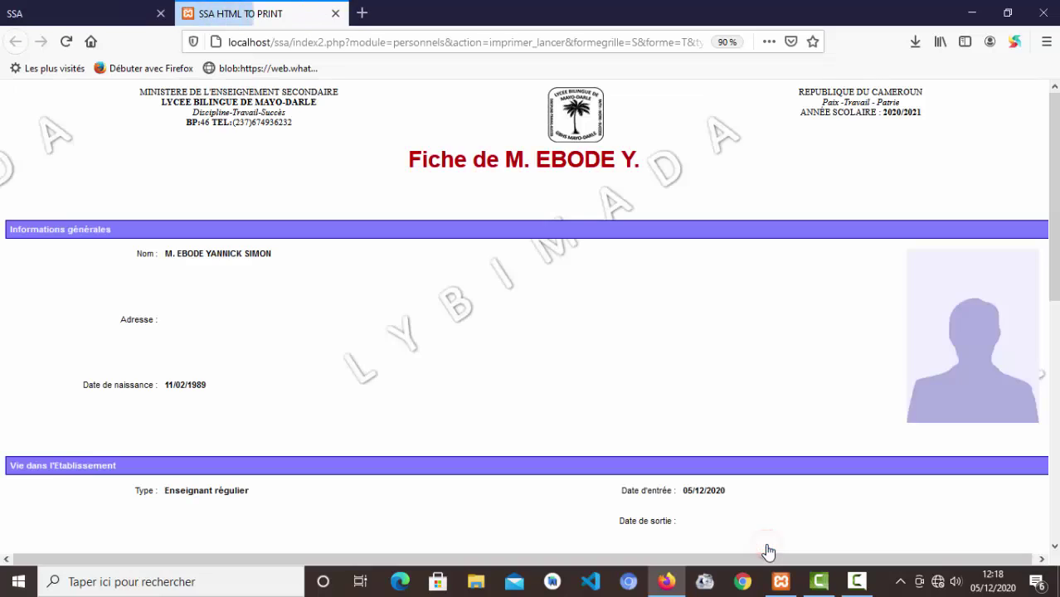
pyautogui.scroll(-10, 651, 321)
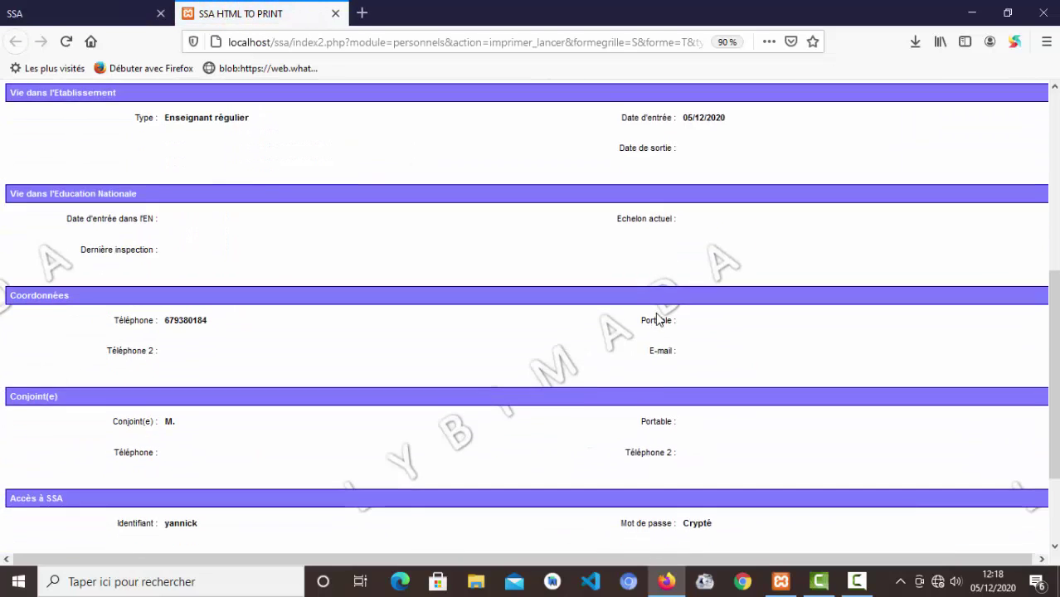
pyautogui.scroll(7, 660, 318)
pyautogui.scroll(3, 660, 318)
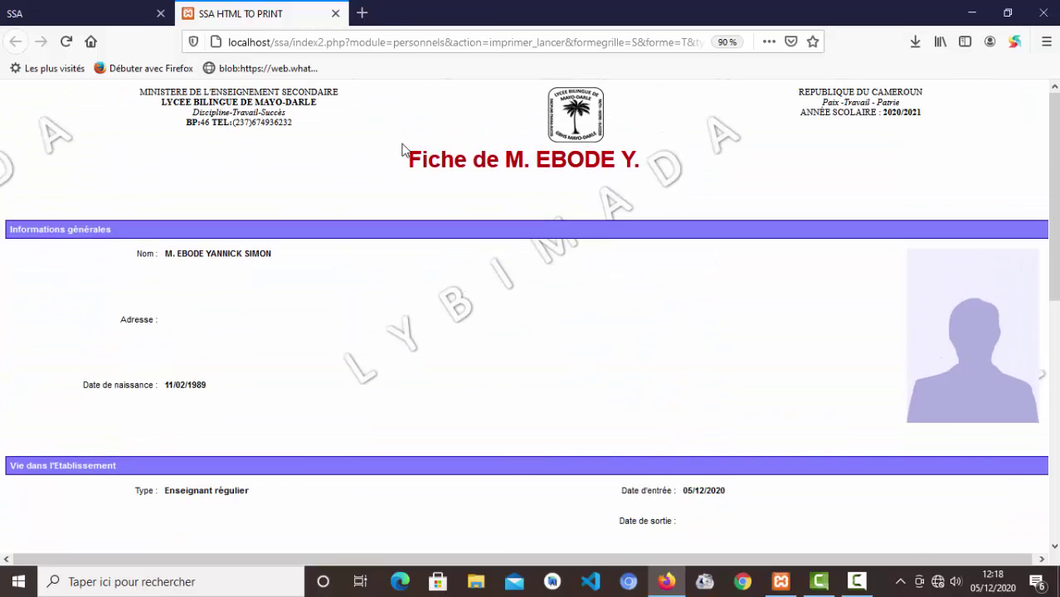
pyautogui.click(335, 13)
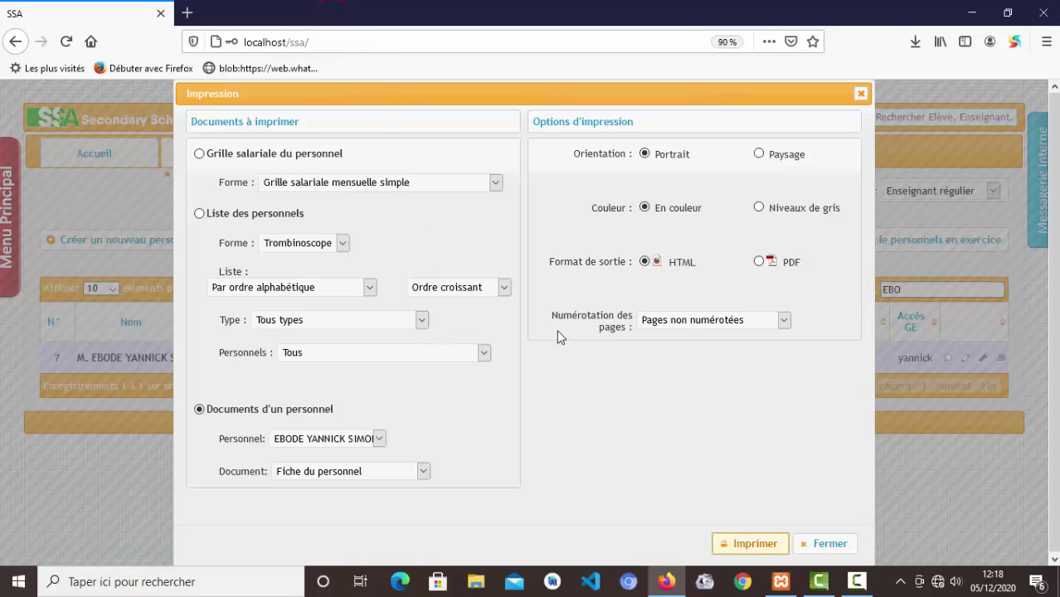
# - Close the Impression dialog and return to the Accueil home page
pyautogui.click(842, 544)
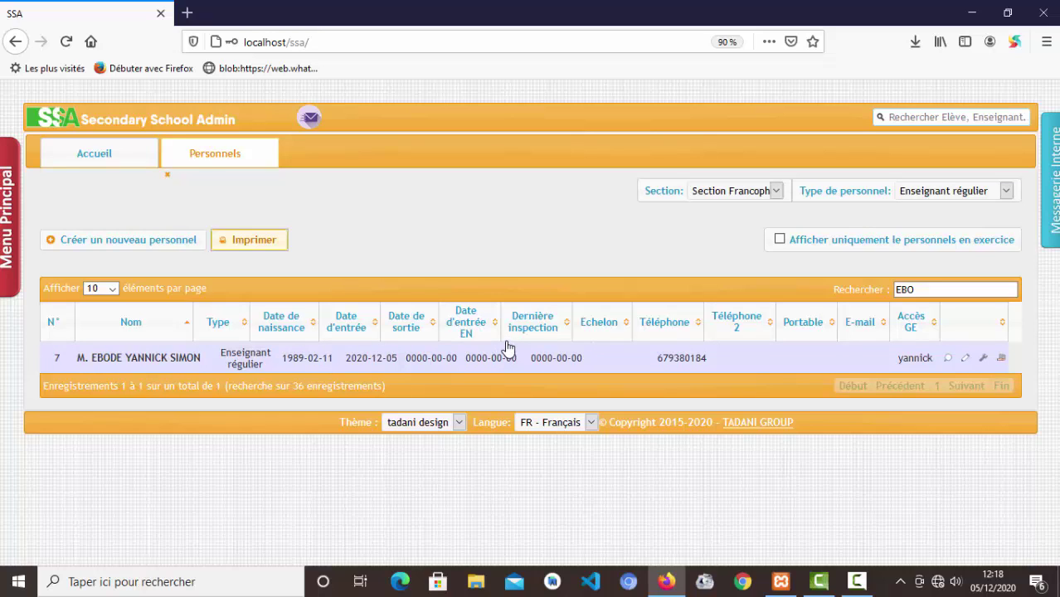
pyautogui.click(116, 157)
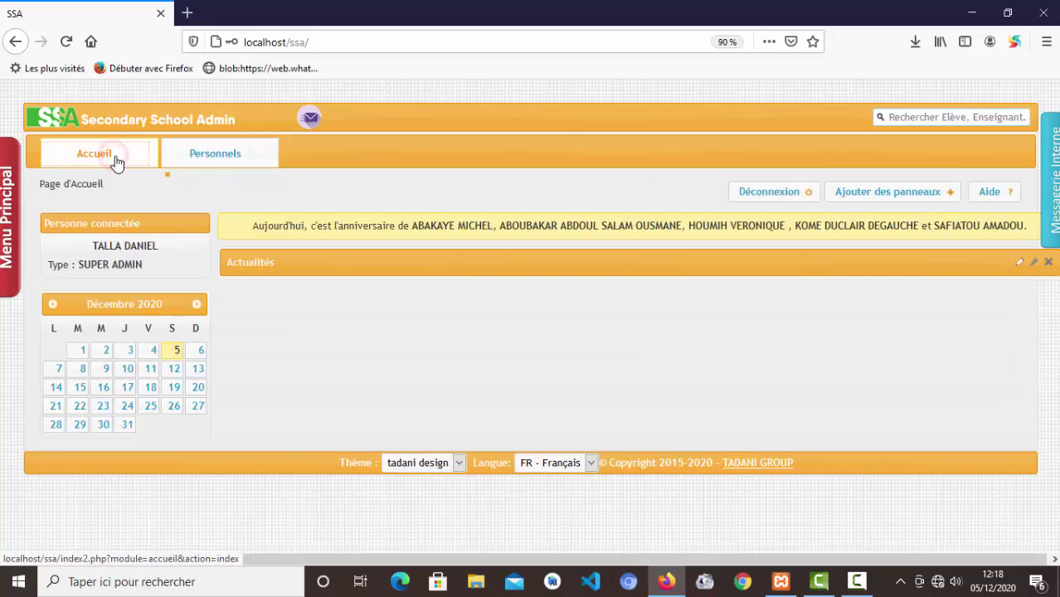
# - Log out of the administrator account, sign in with the teacher's identifiant and password, and dismiss Firefox's password prompts
pyautogui.click(767, 196)
pyautogui.click(545, 470)
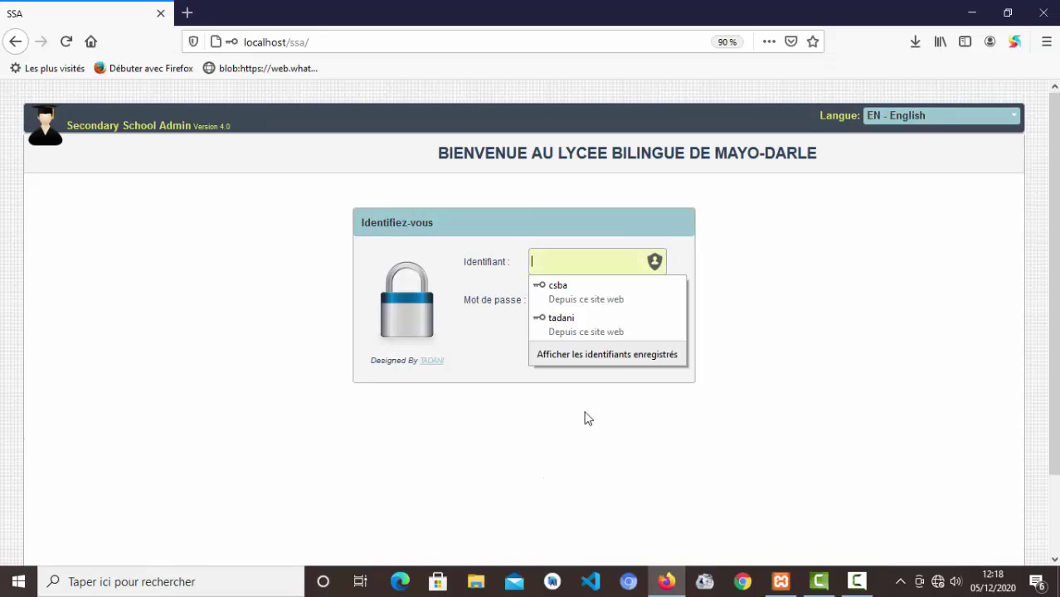
pyautogui.write('ya')
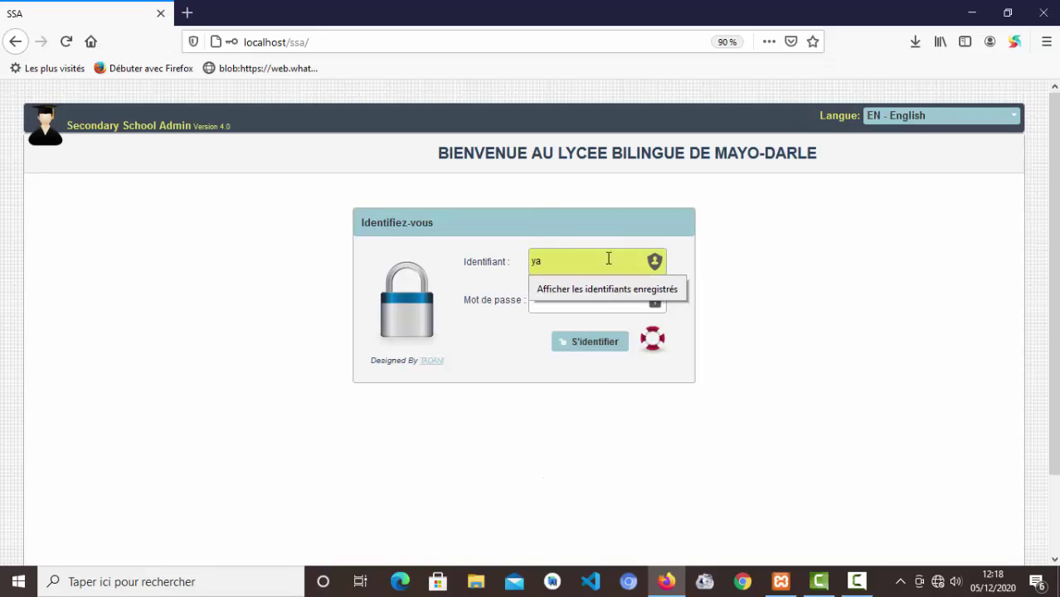
pyautogui.write('nnick')
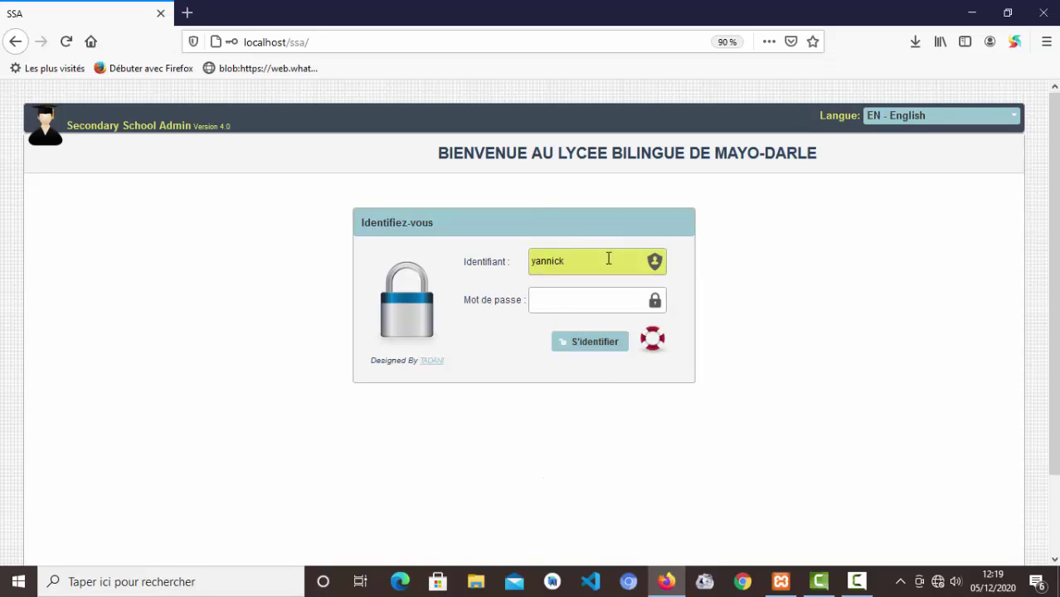
pyautogui.press('Tab')
pyautogui.write('a')
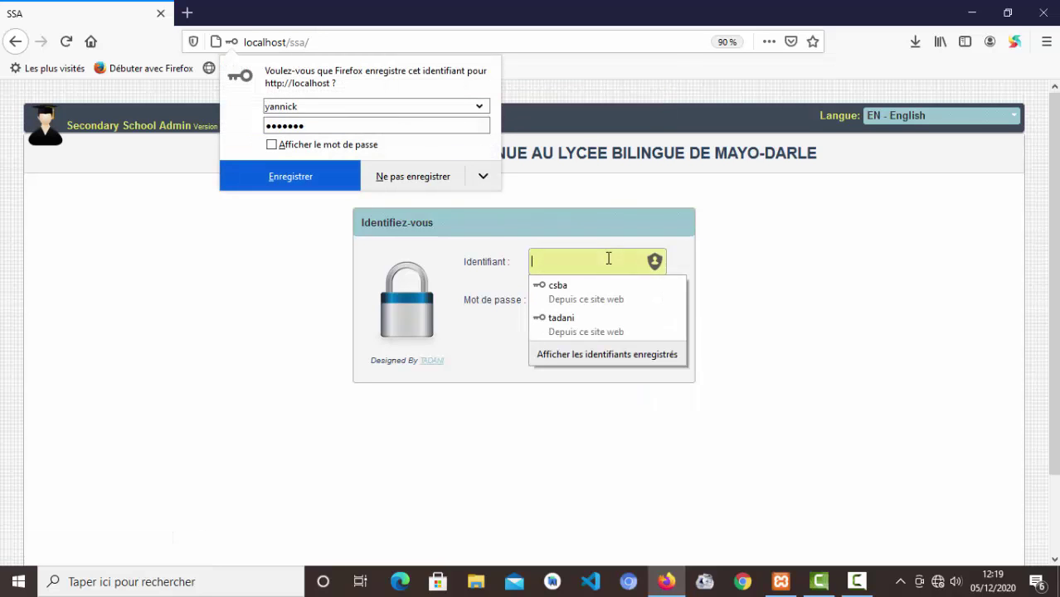
pyautogui.click(412, 176)
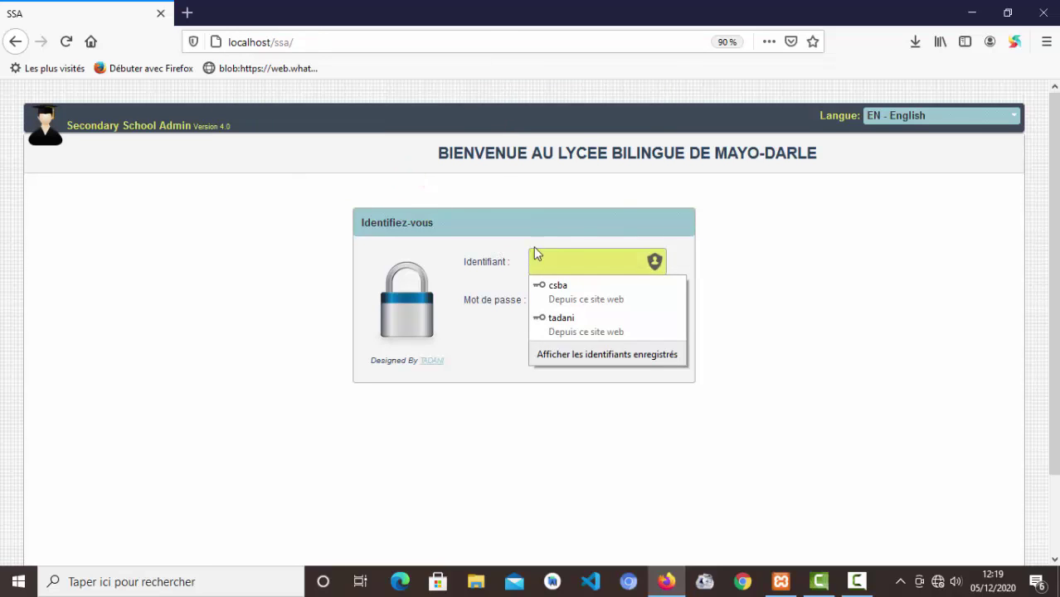
pyautogui.click(601, 201)
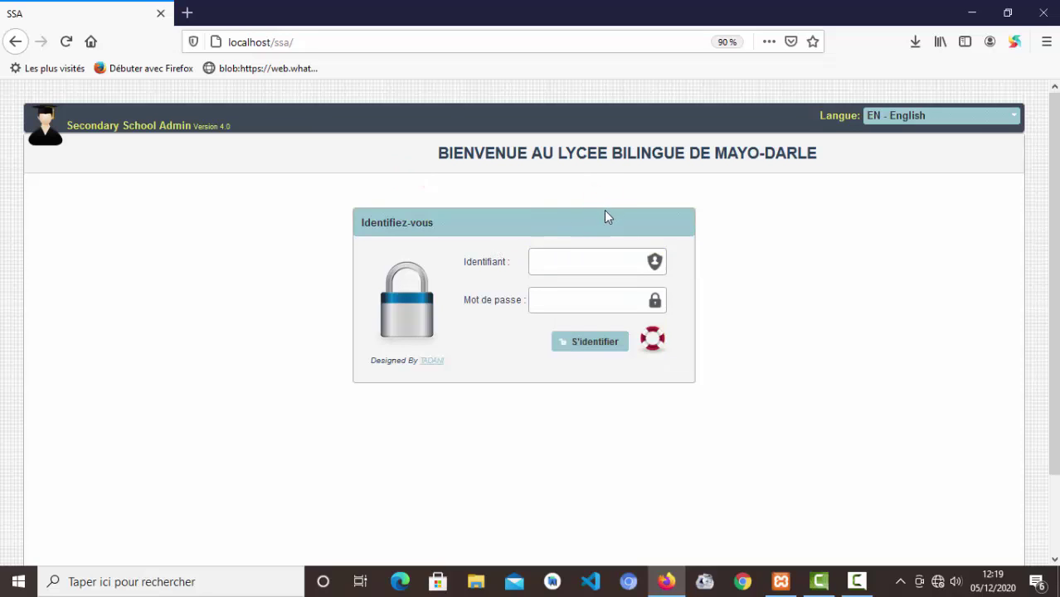